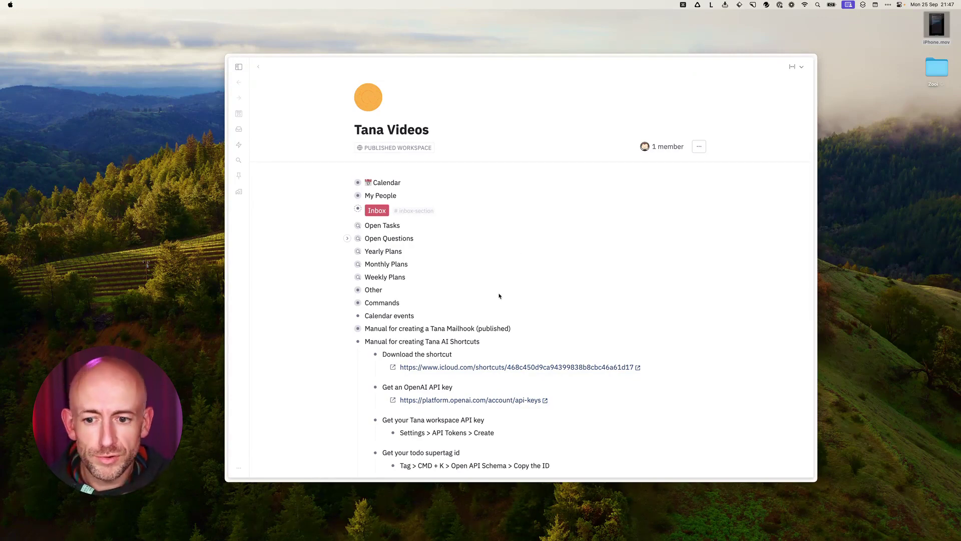
Step: Scroll the Tana Videos page until the AI Shortcuts manual and its four setup steps show
scroll(478, 304, down, 2)
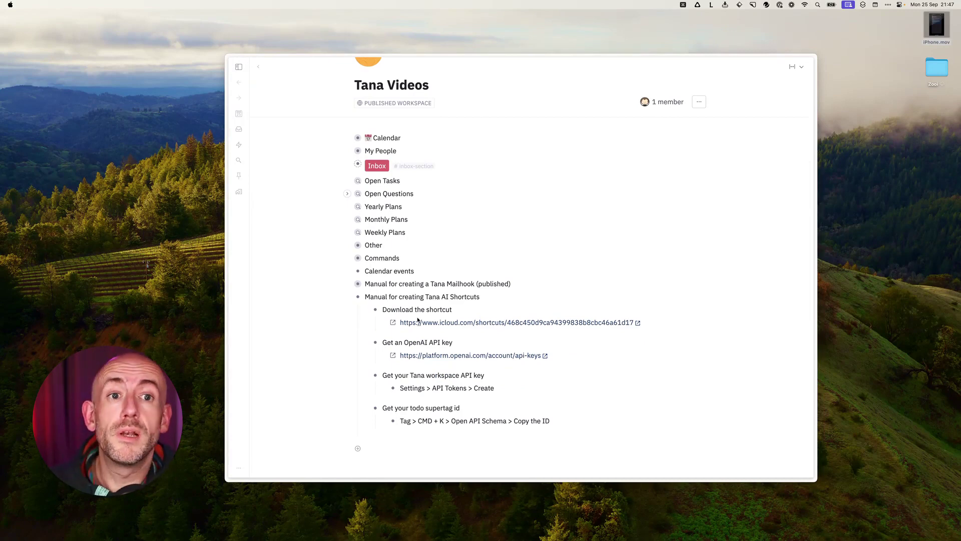
click(462, 333)
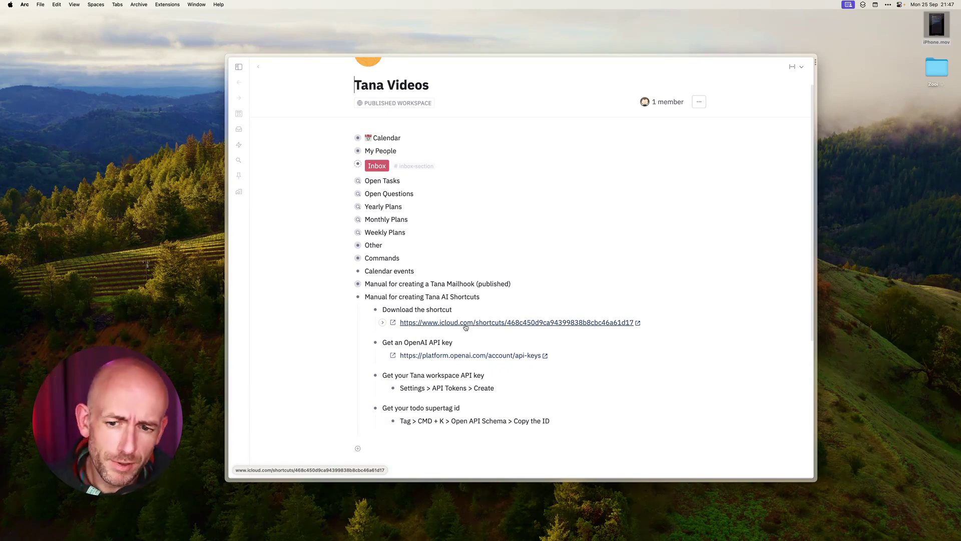
Step: Get Convert to Tana Task from its iCloud link in Shortcuts, placed beside a narrowed Arc window
click(465, 324)
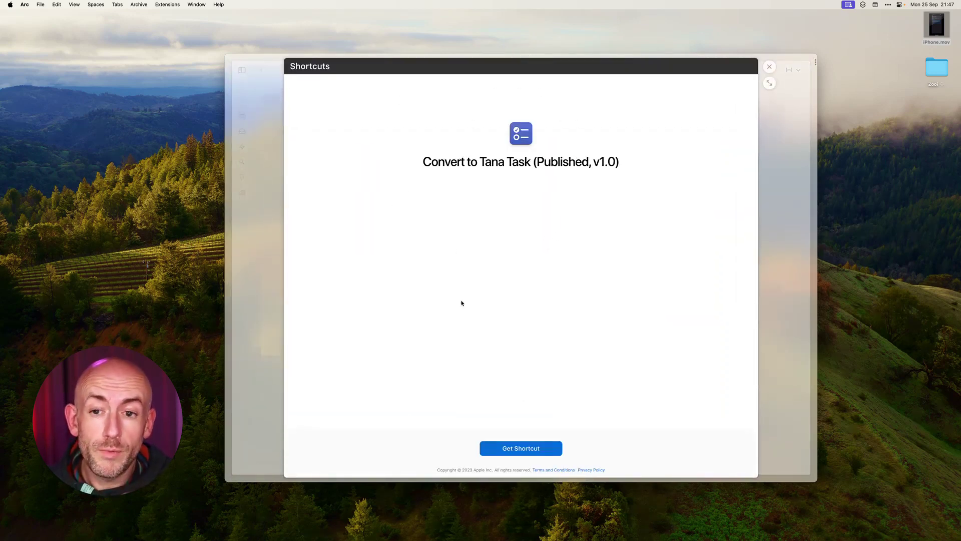
click(516, 449)
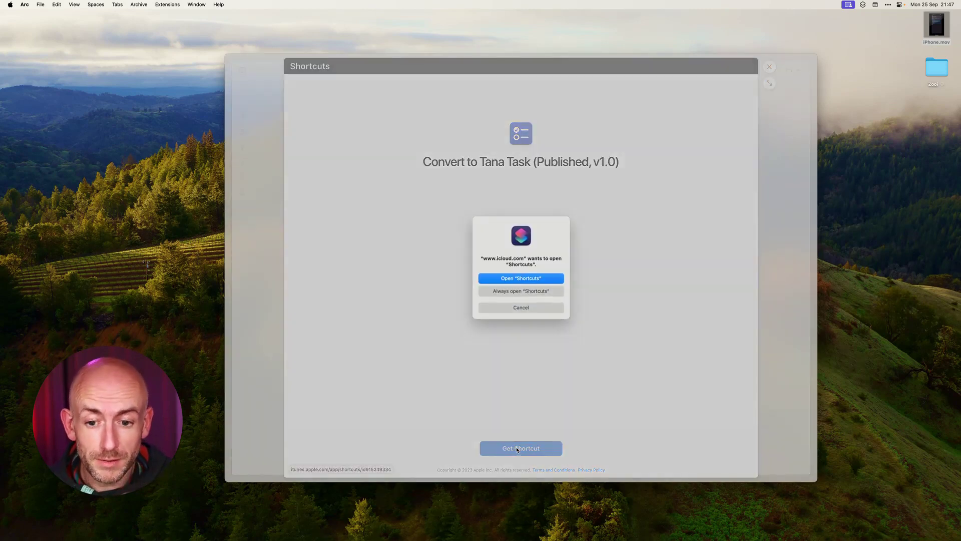
click(515, 279)
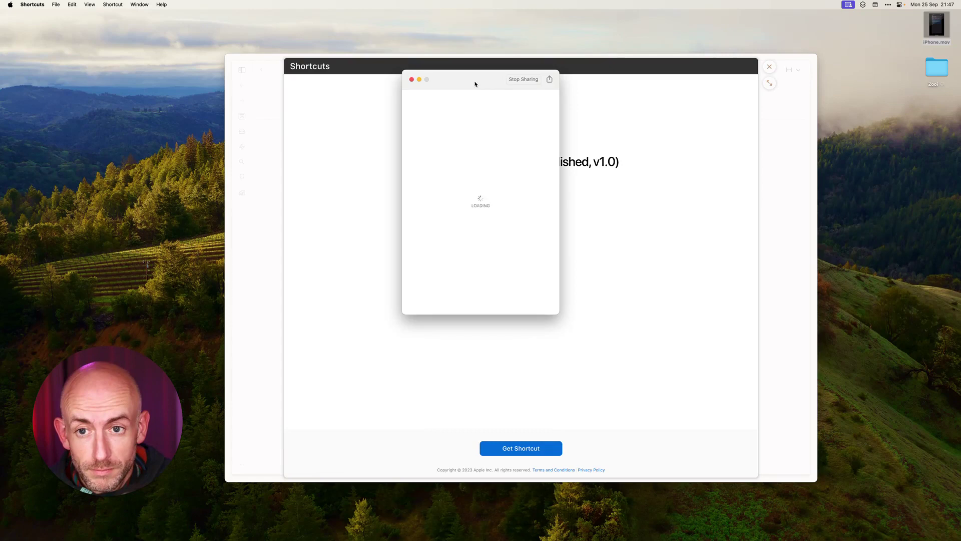
drag(475, 84, 844, 98)
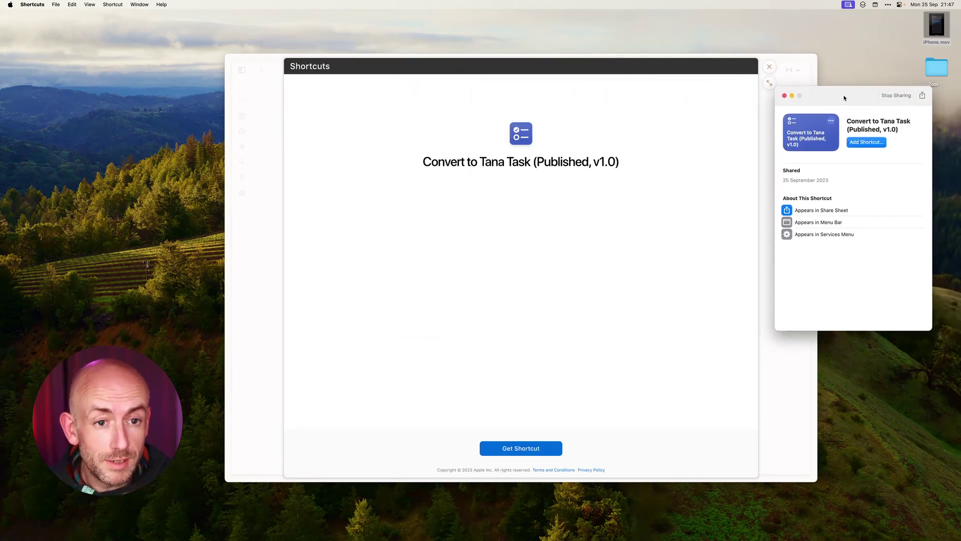
click(770, 373)
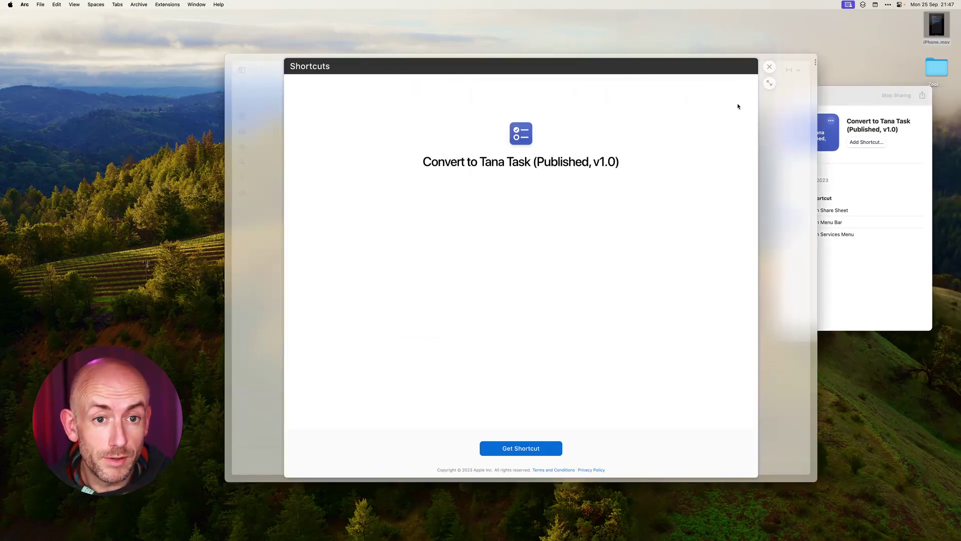
key(super+w)
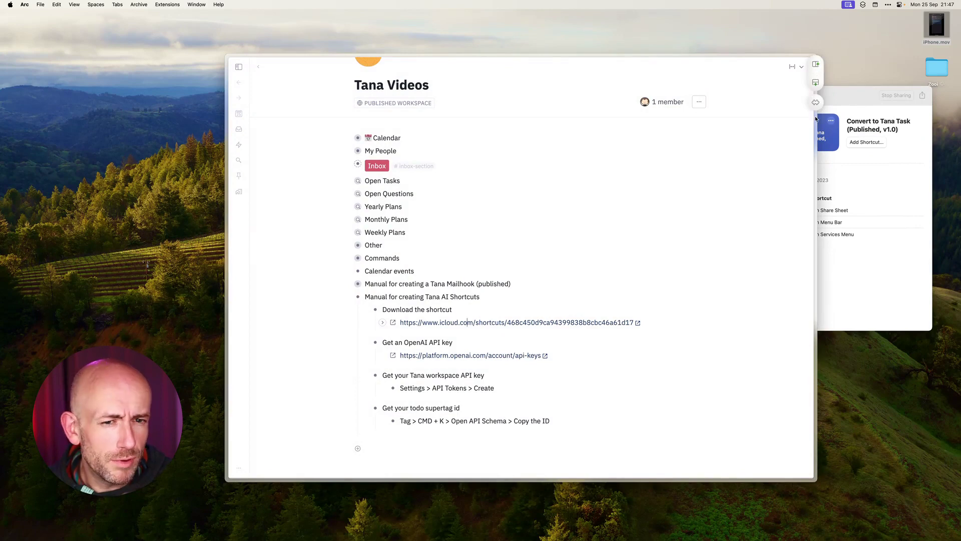
drag(817, 123, 761, 123)
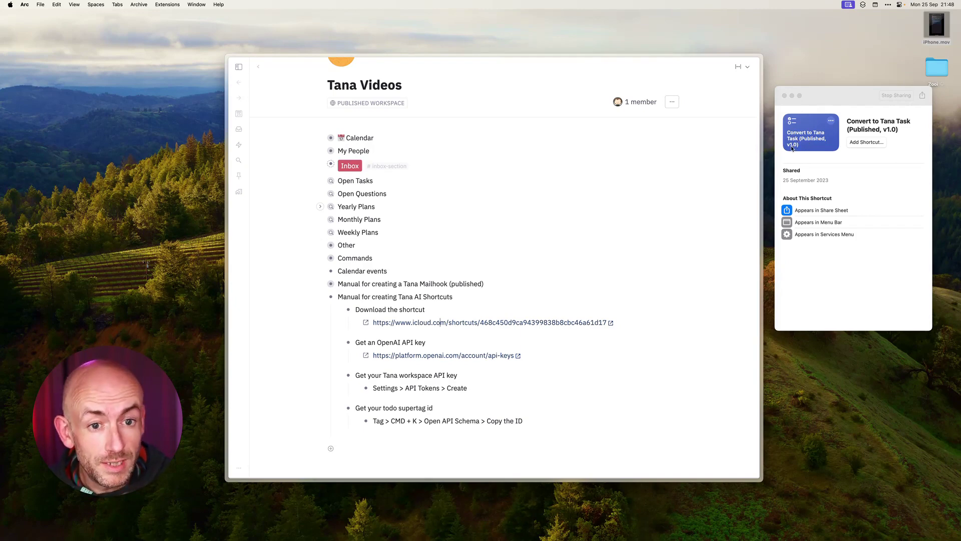
Step: Begin adding Convert to Tana Task so it prompts for Tana key, OpenAI key and supertag id
click(861, 143)
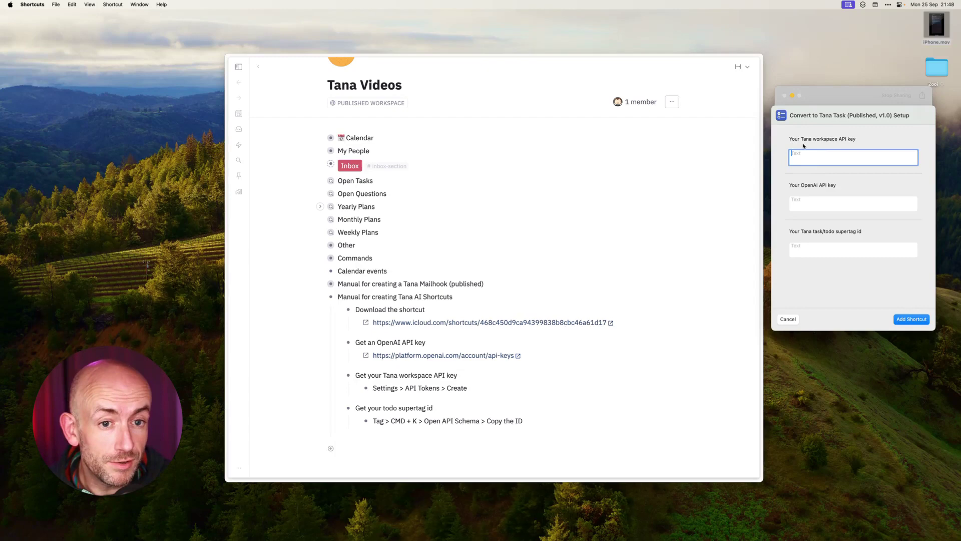
click(607, 376)
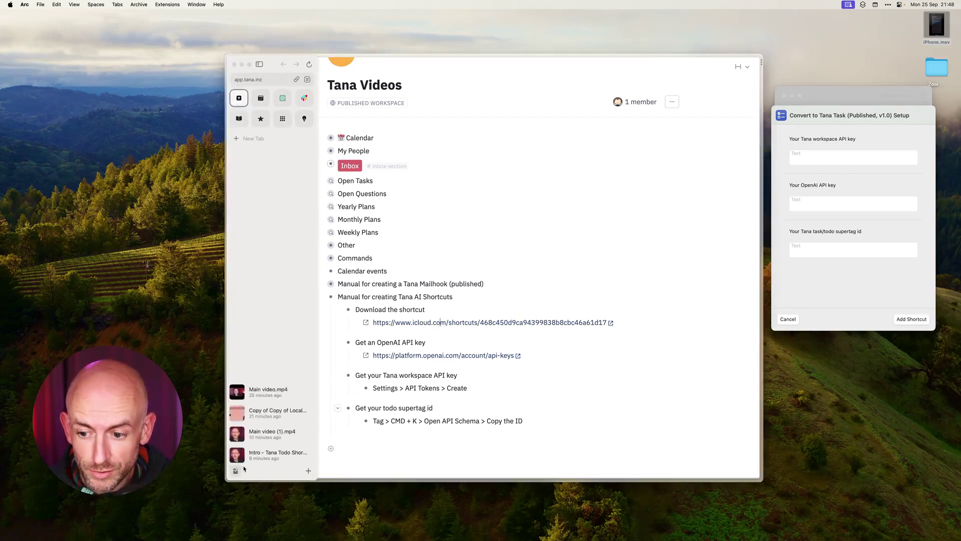
Step: Create and copy a new API token for the Tana Videos workspace in Tana settings
click(240, 470)
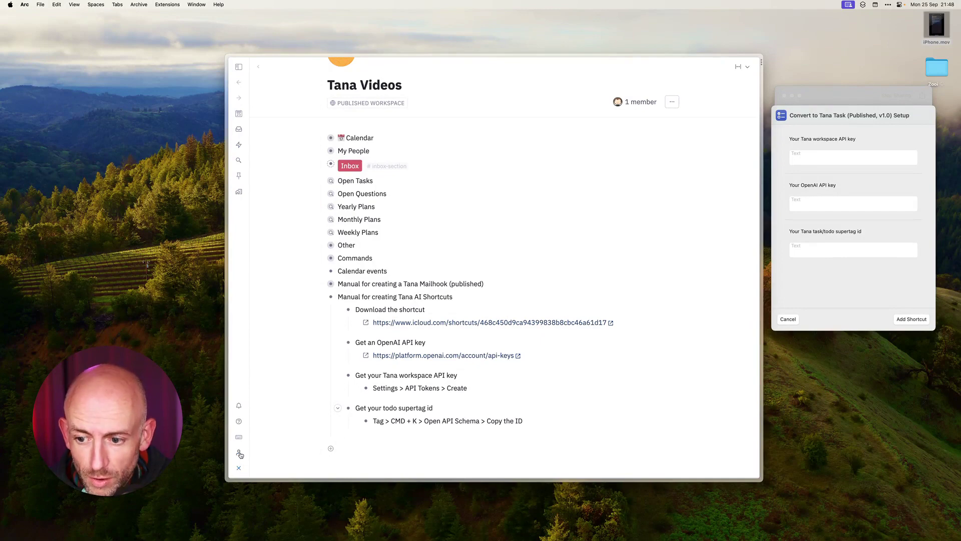
click(237, 453)
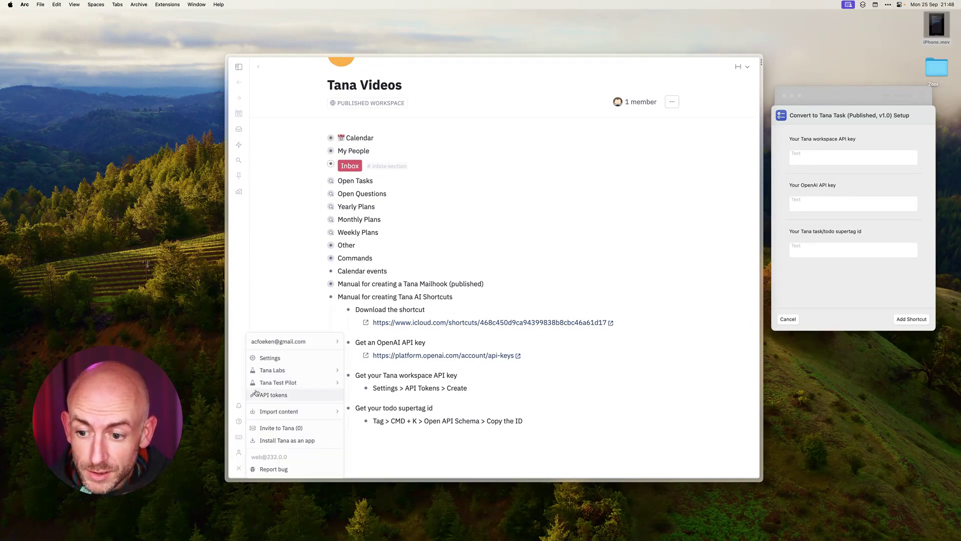
click(274, 394)
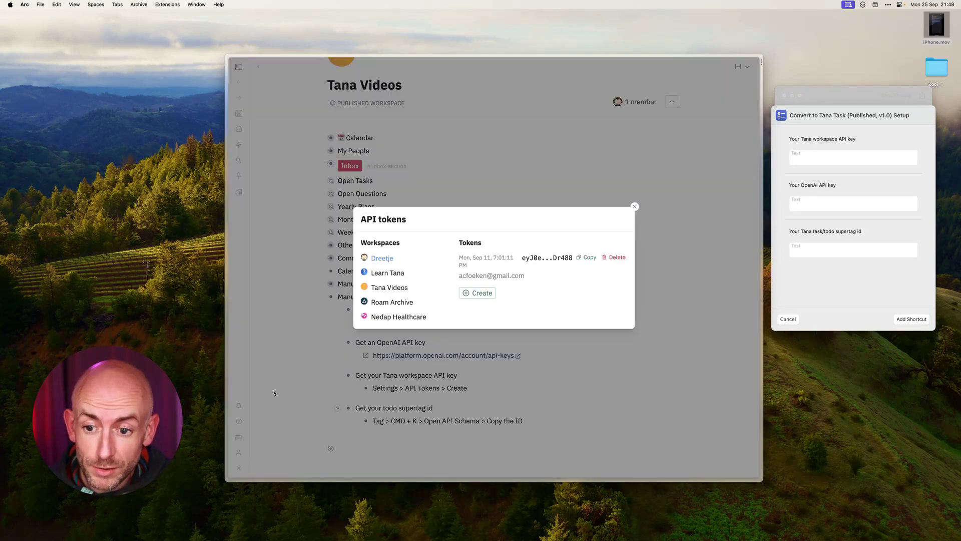
click(401, 290)
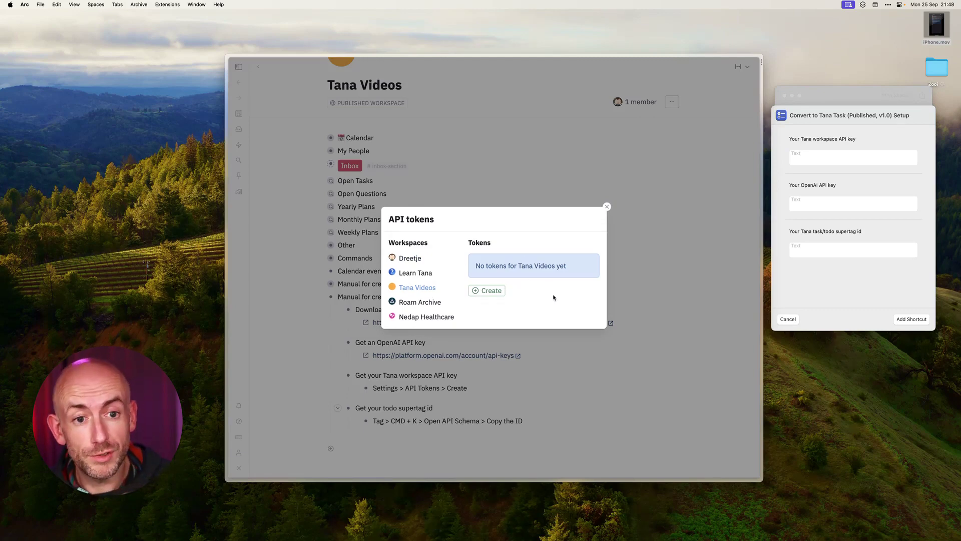
click(491, 292)
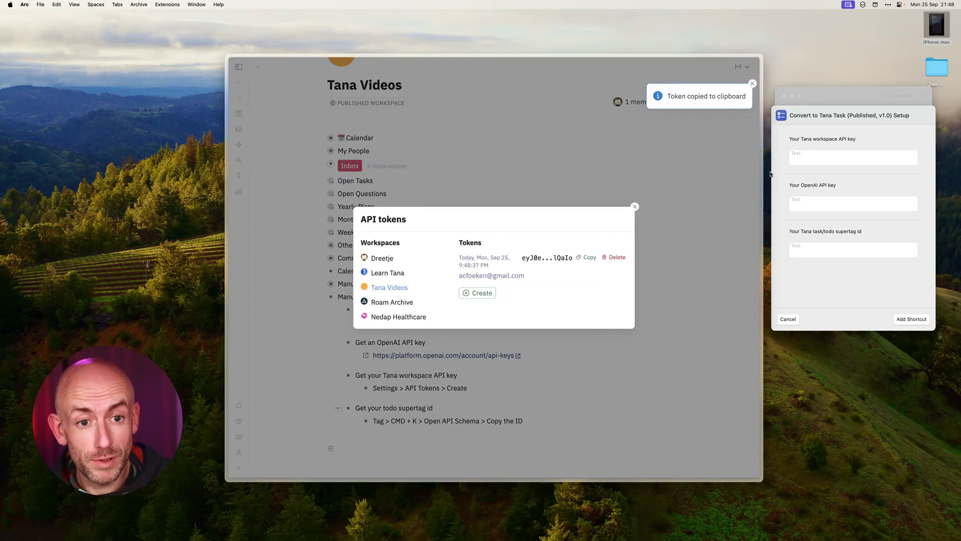
Step: Paste the token into the shortcut's Tana workspace API key field and close the tokens dialog
click(796, 159)
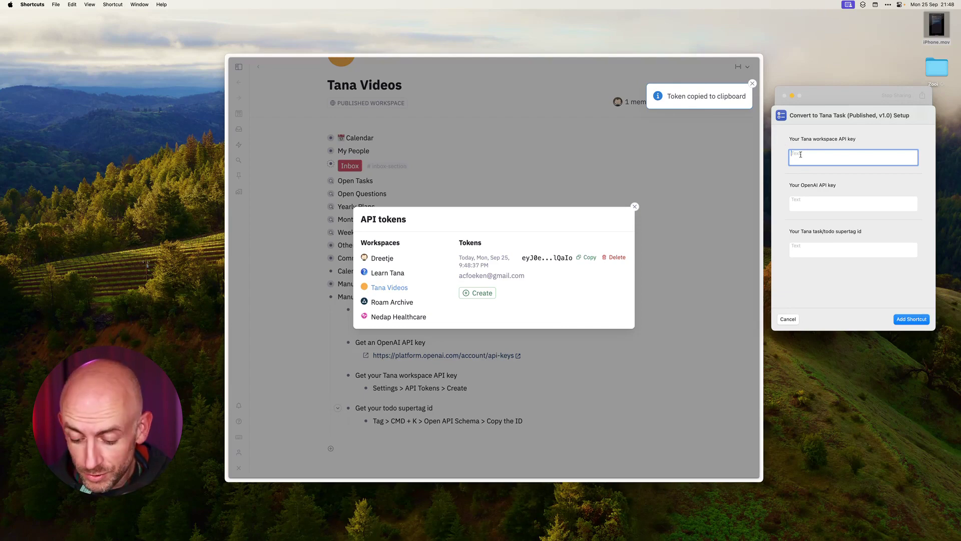
key(super+v)
click(675, 203)
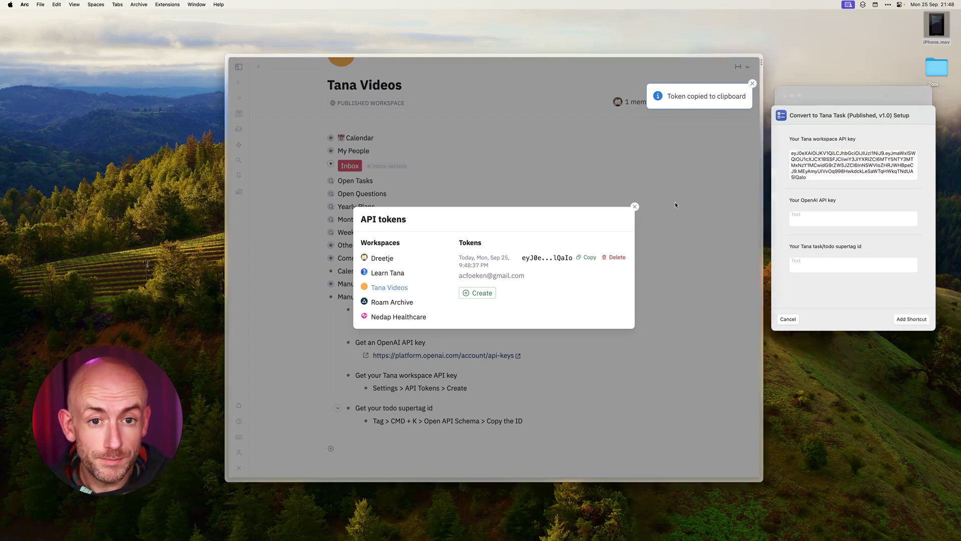
click(673, 210)
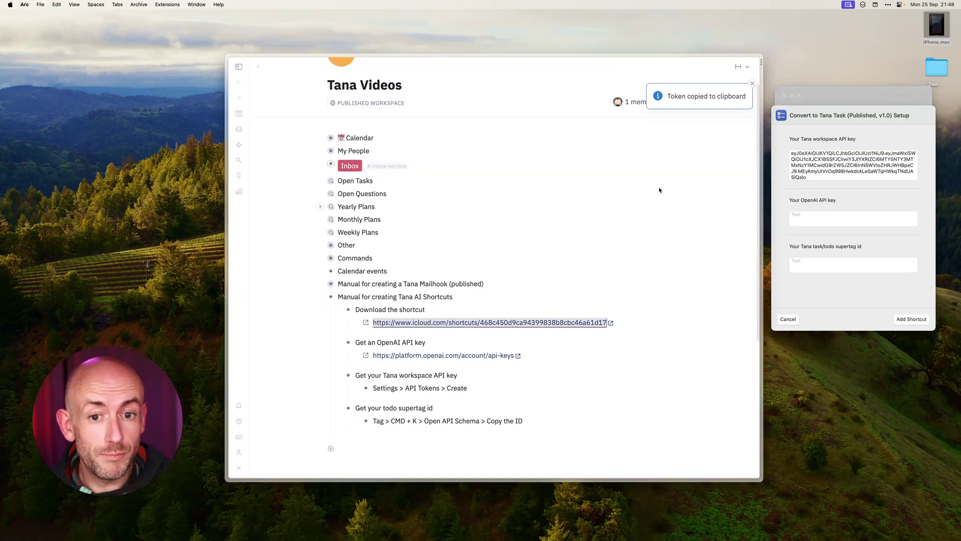
click(752, 83)
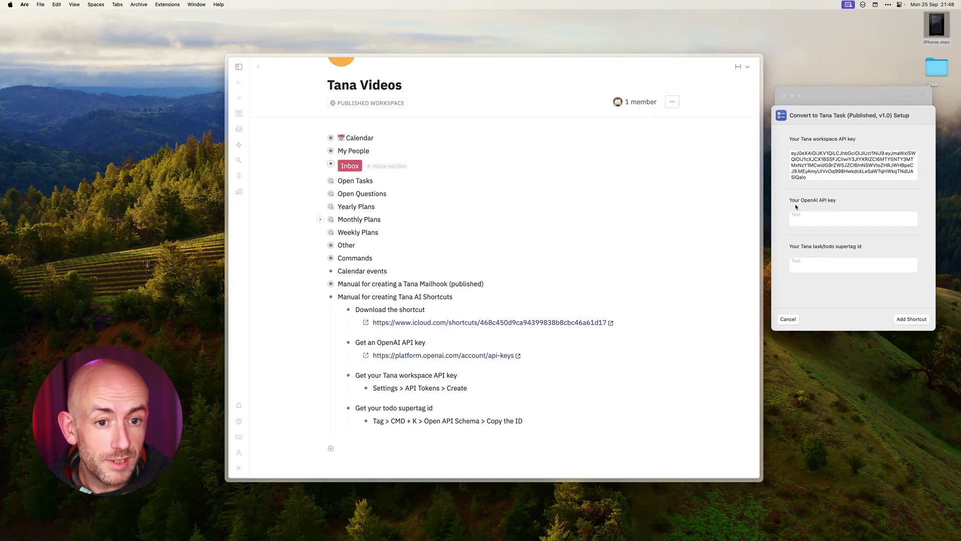
Step: Generate and copy a new OpenAI secret key named 'Video' on the API keys page
click(653, 260)
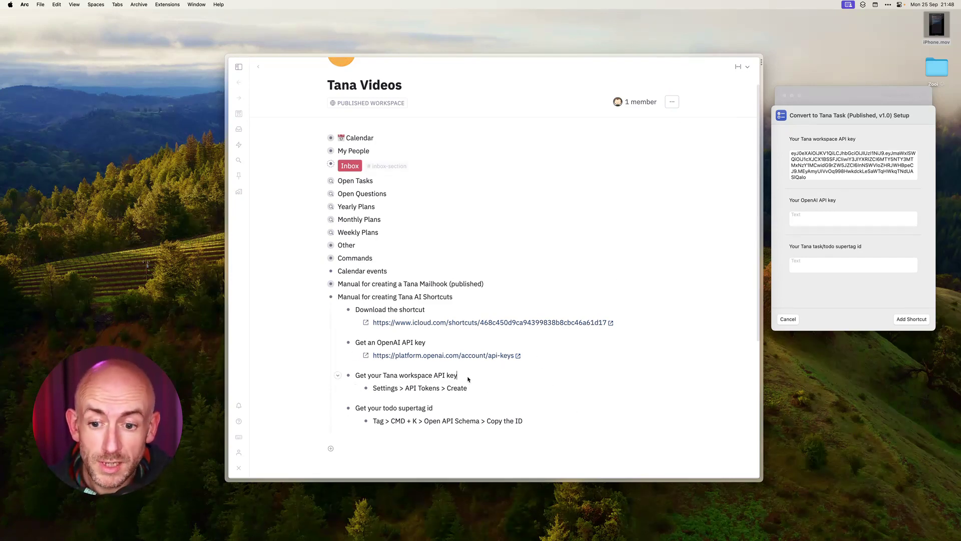
click(400, 356)
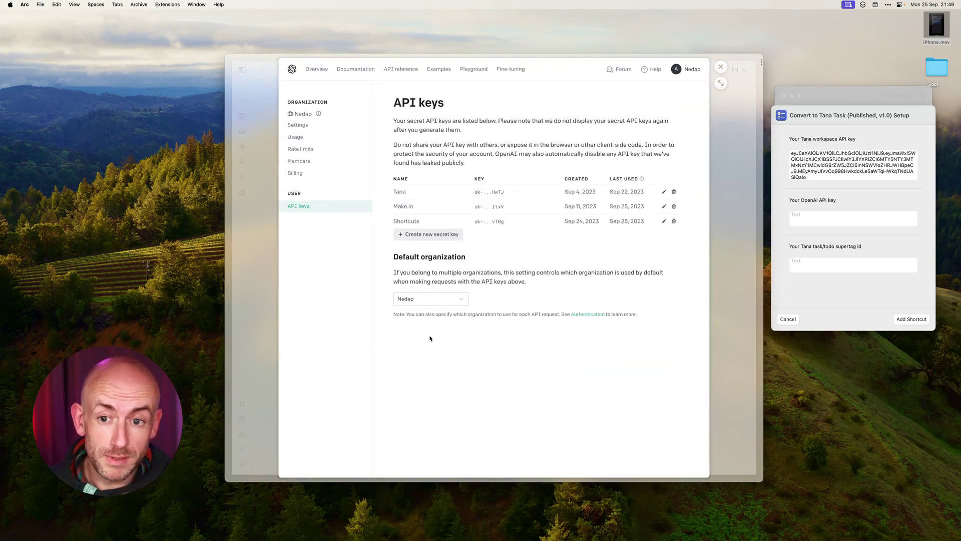
click(414, 239)
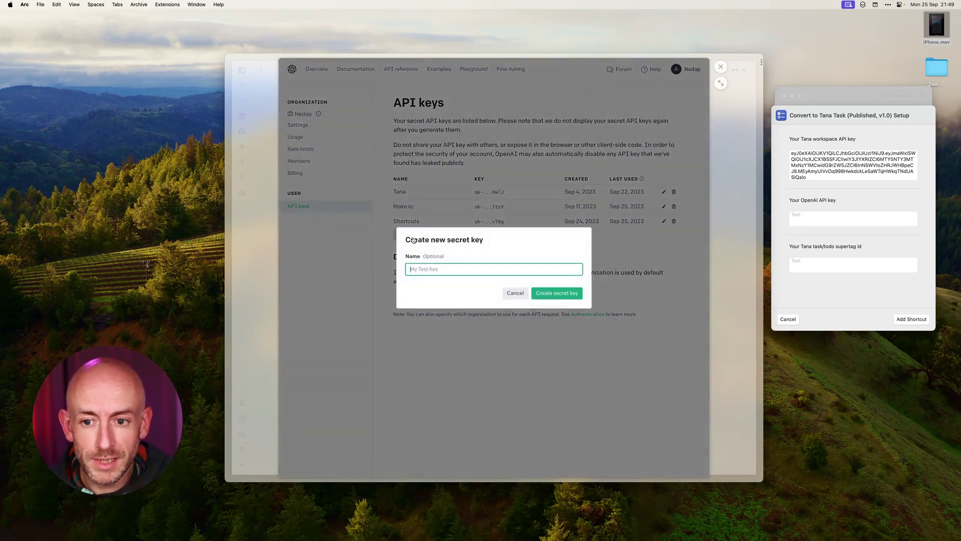
text(V)
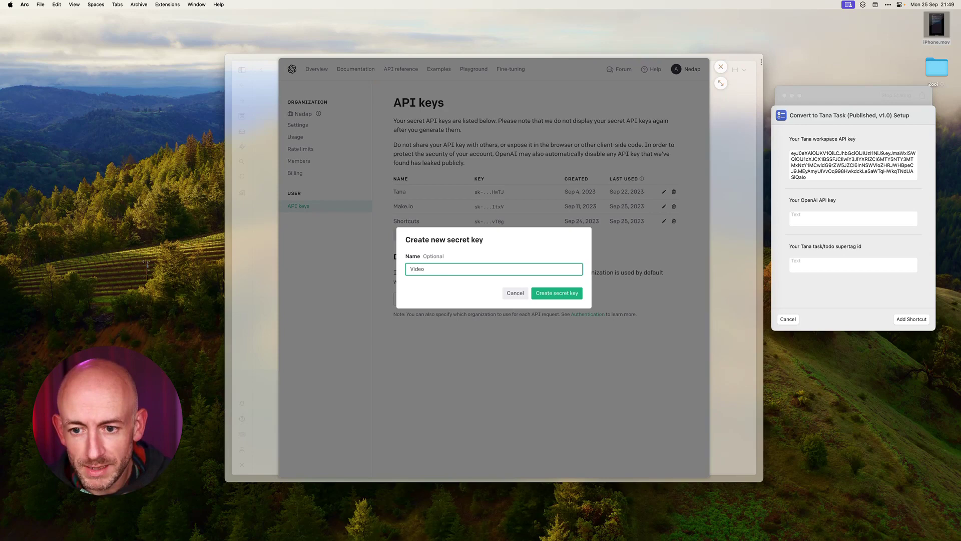
text(ideo)
click(559, 294)
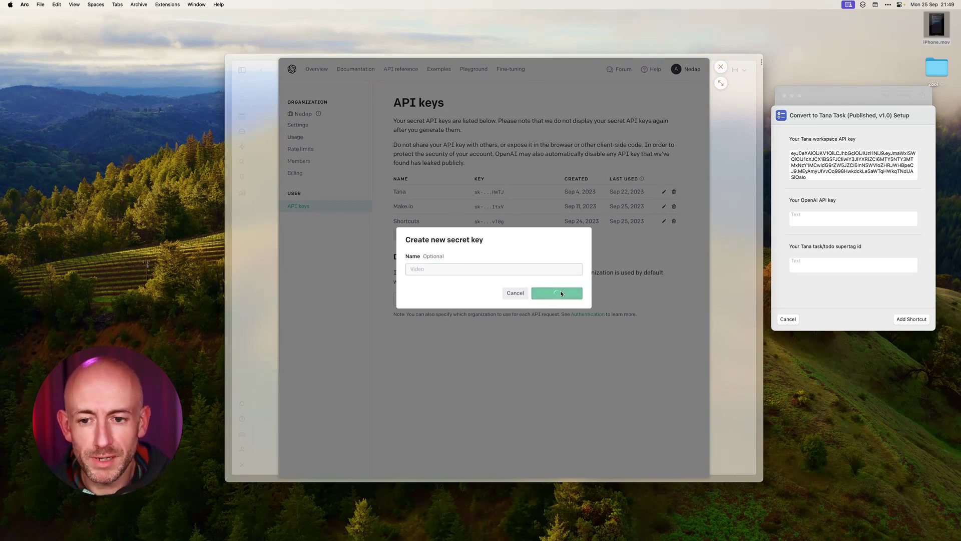
click(575, 280)
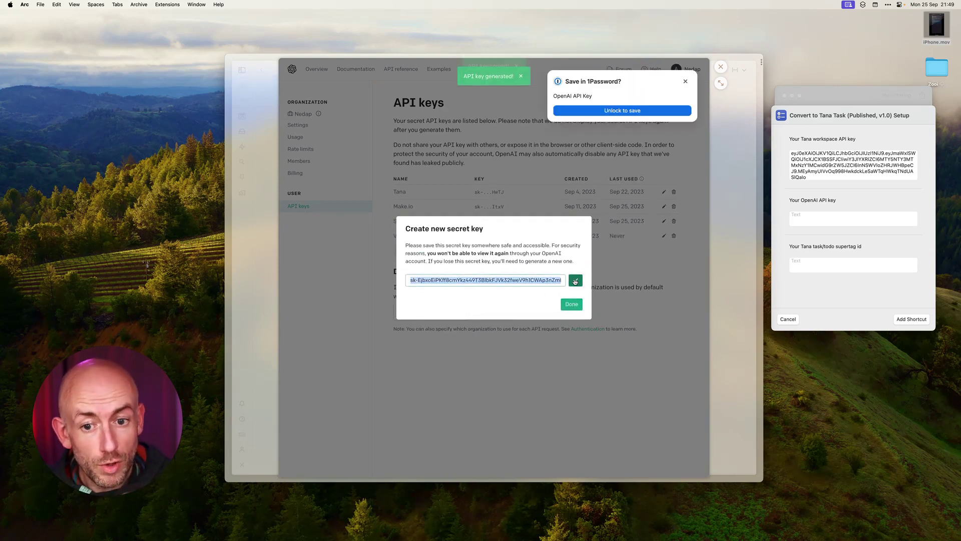
Step: Paste the secret key into the shortcut's OpenAI API key field and close the API keys page
click(784, 208)
click(806, 218)
key(super+v)
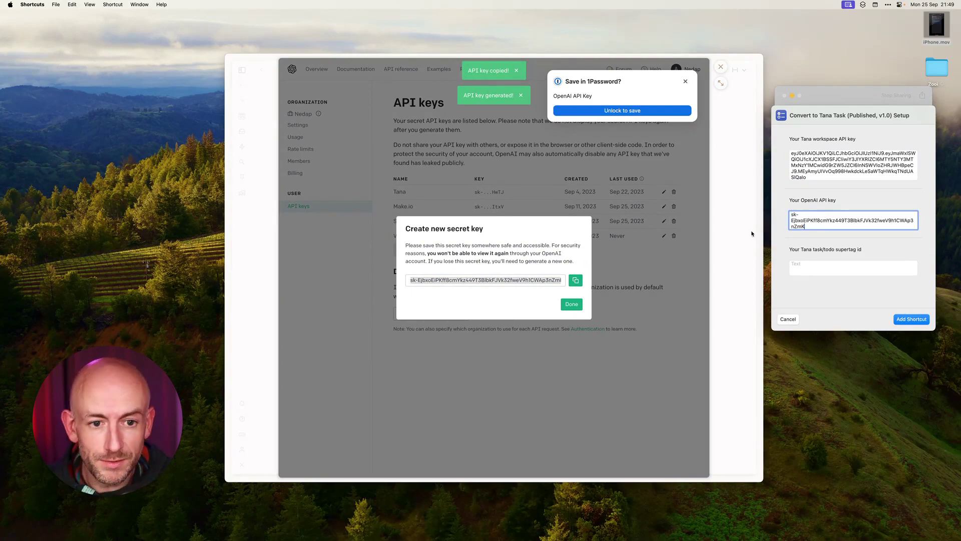
click(638, 277)
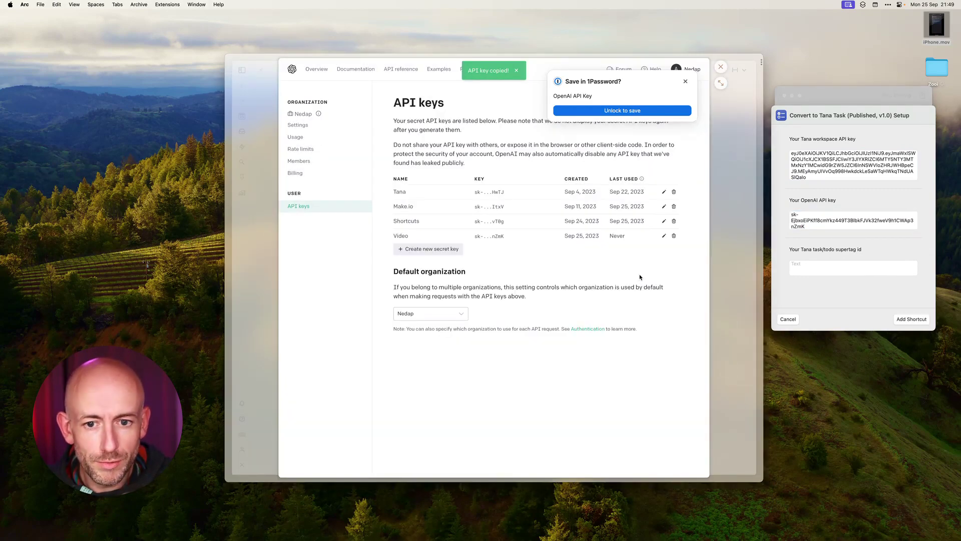
click(726, 261)
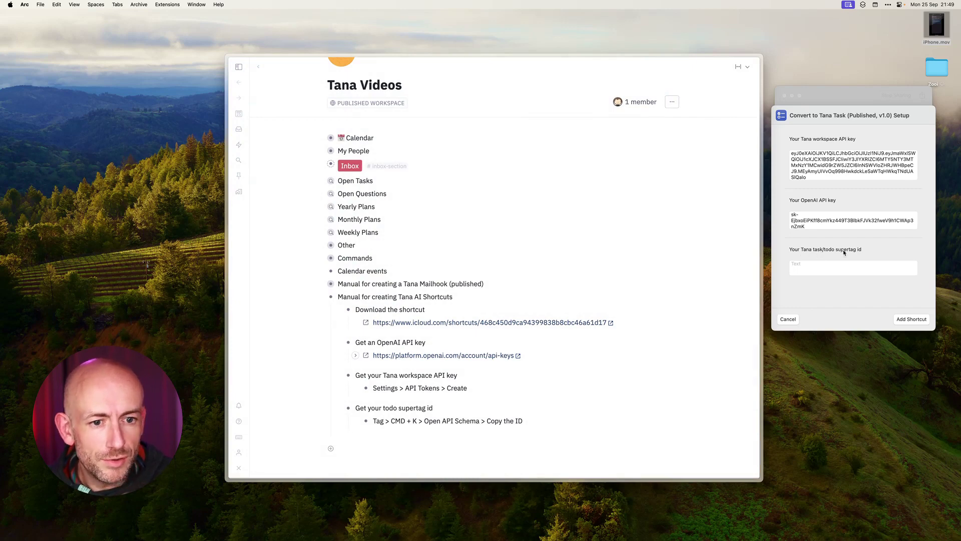
Step: Show the API schema of the #todo supertag from the Tana Videos workspace schema
click(506, 284)
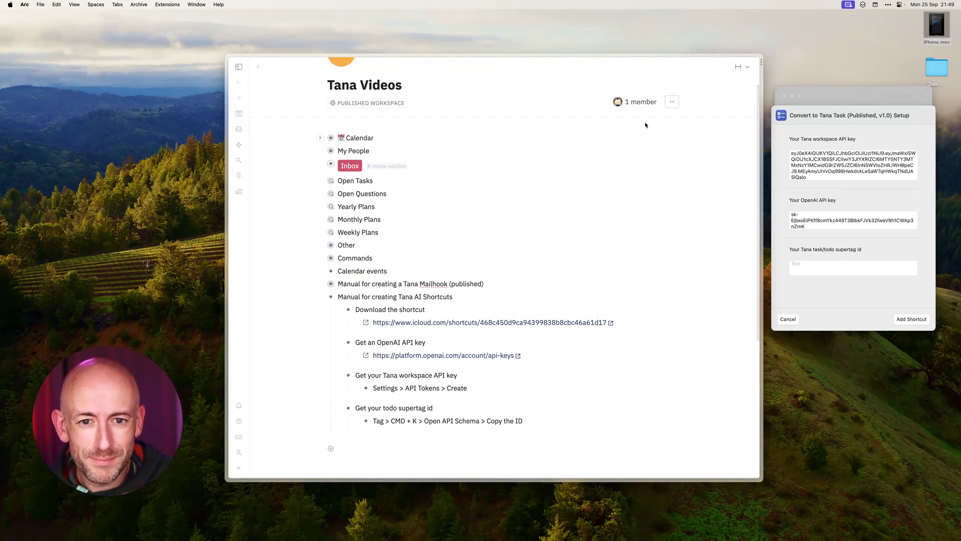
click(673, 103)
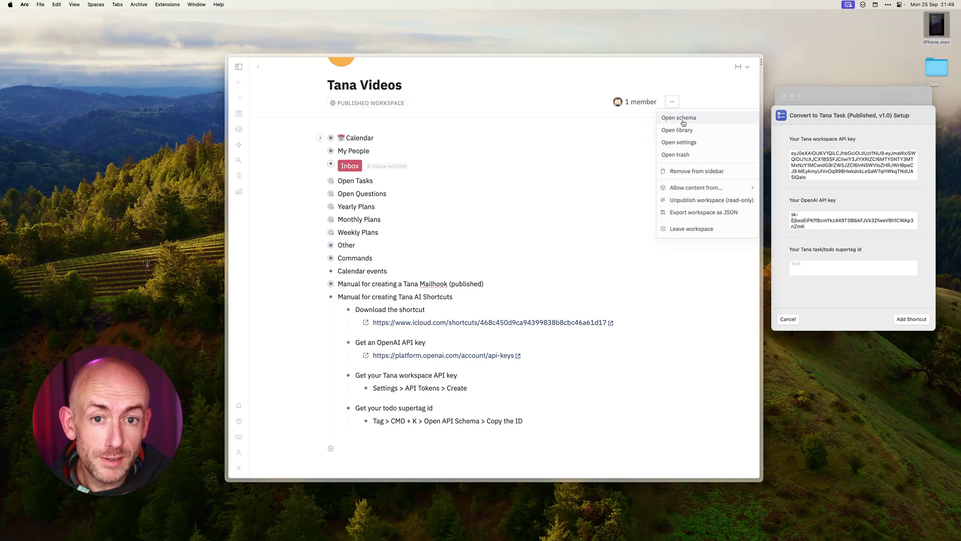
click(683, 120)
click(319, 157)
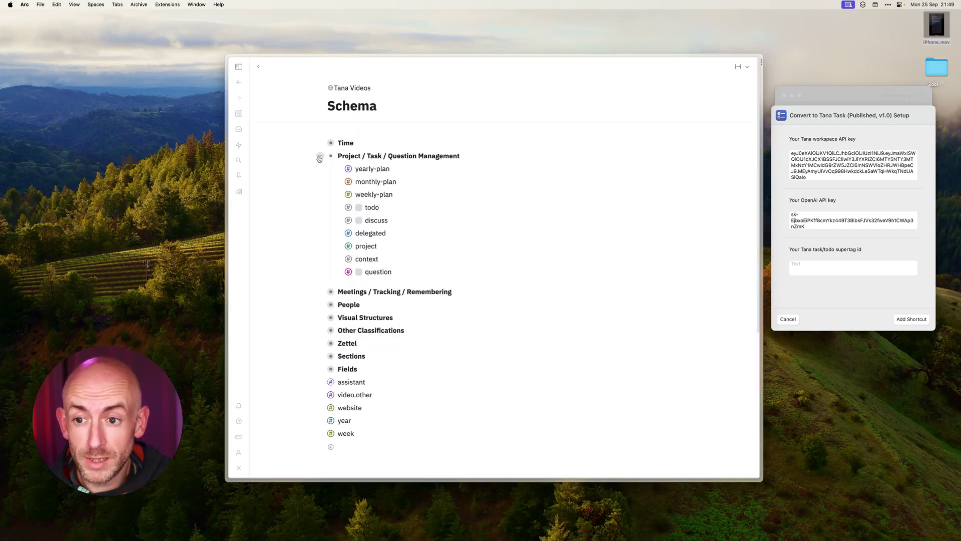
click(372, 208)
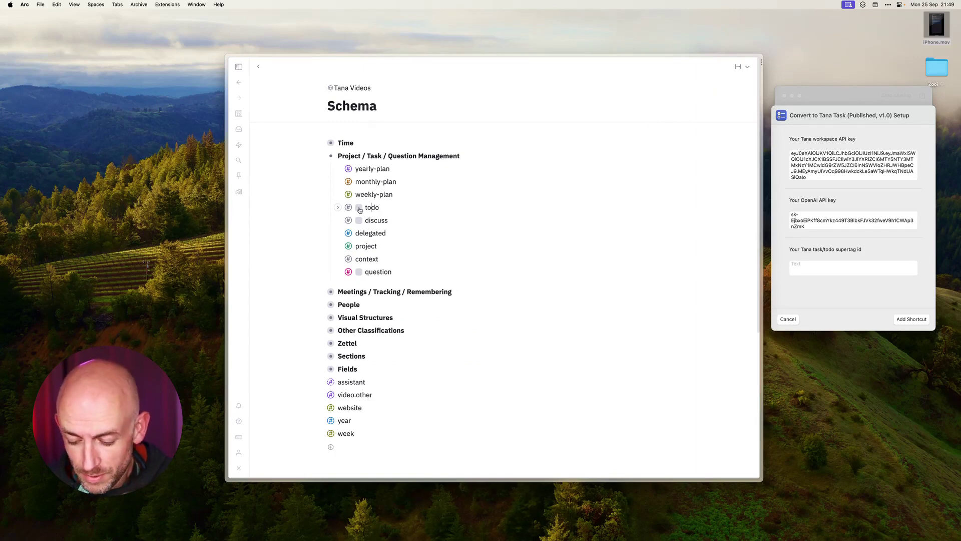
key(super+k)
text(sho)
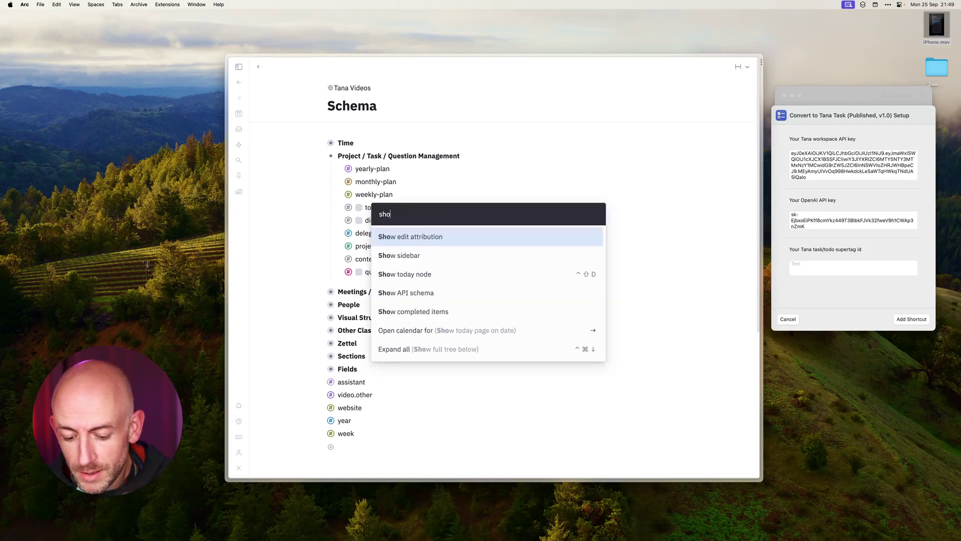
text(w api)
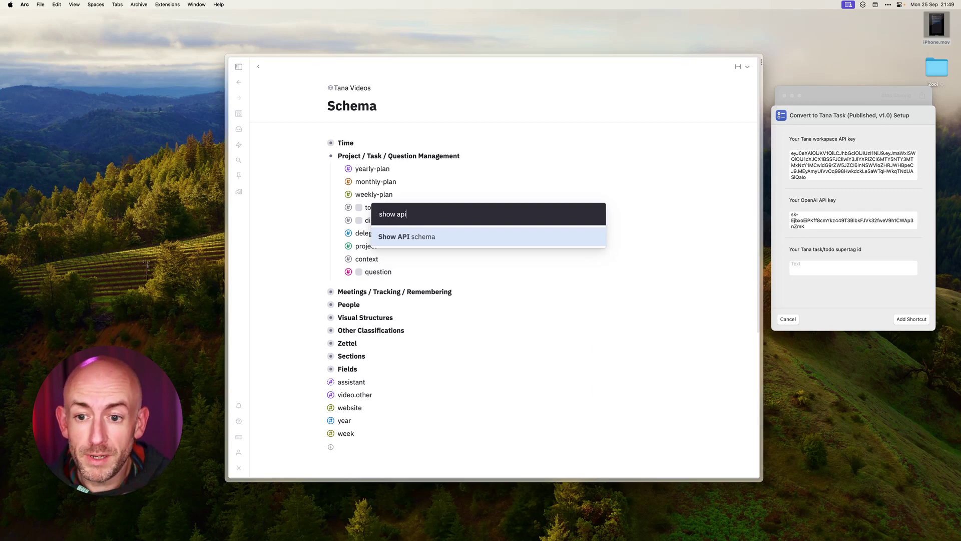
key(Return)
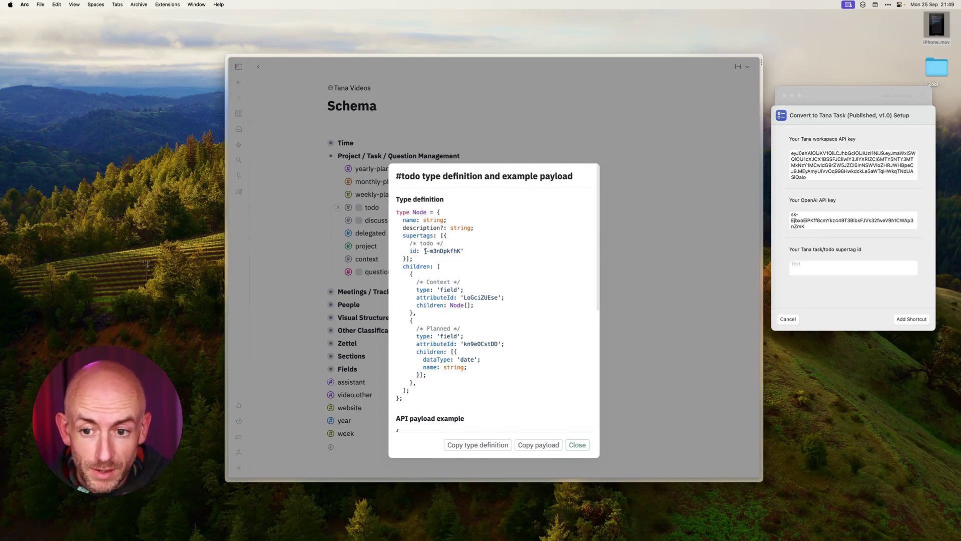
Step: Paste the #todo id into the shortcut's supertag field, then return to the Tana Videos page
drag(426, 251, 459, 249)
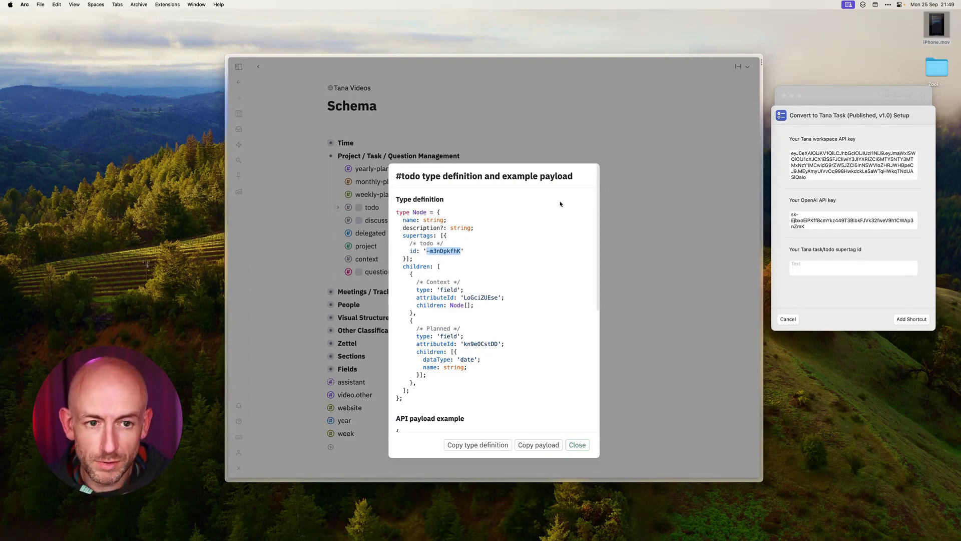
click(807, 267)
click(807, 268)
key(super+v)
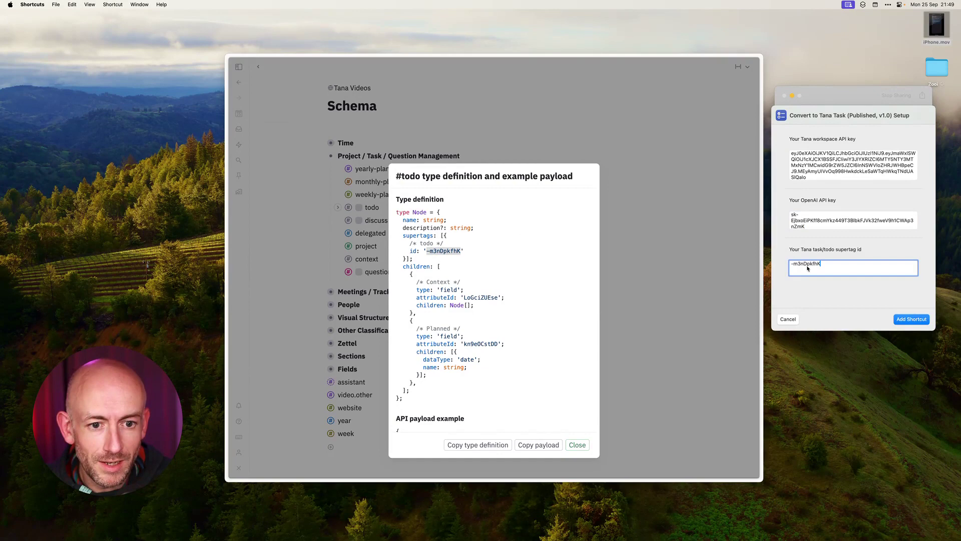
click(649, 273)
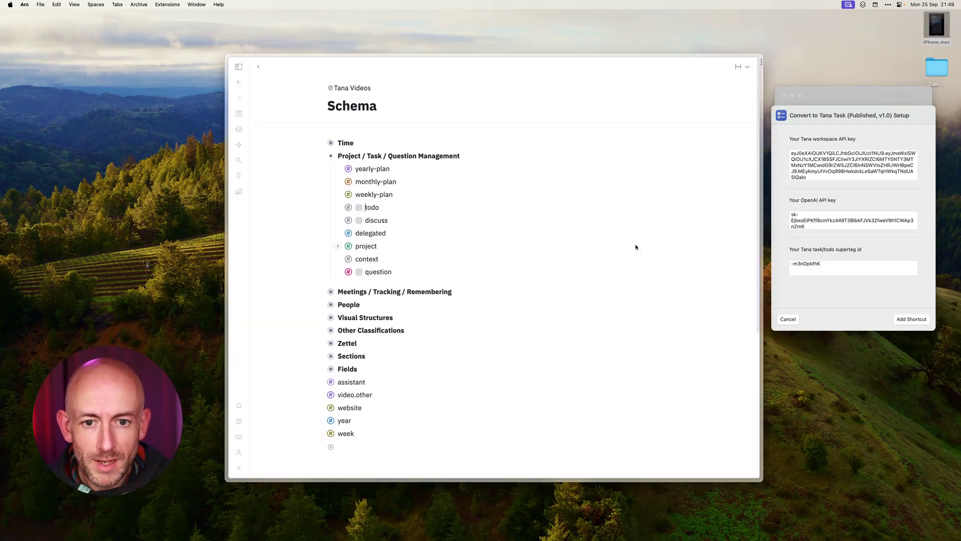
click(259, 69)
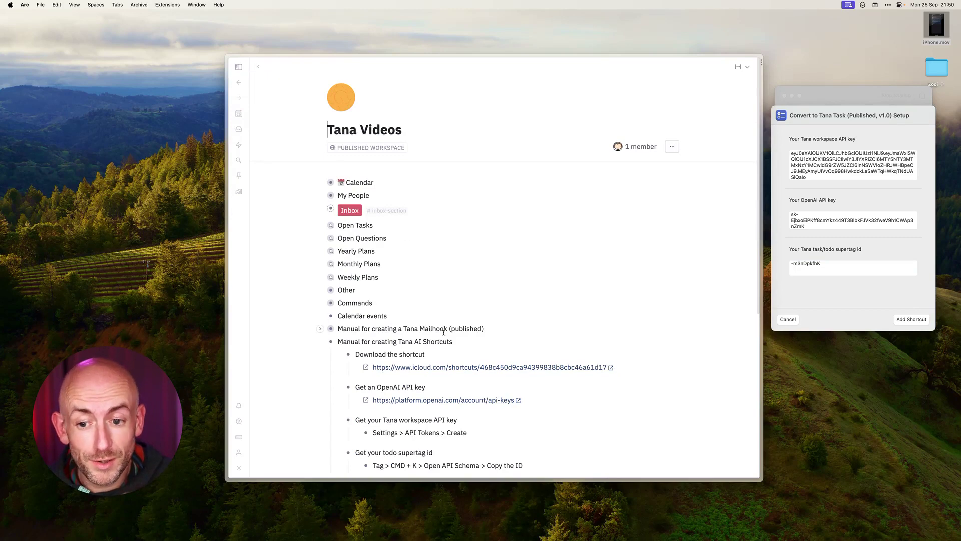
scroll(457, 269, down, 5)
scroll(456, 269, up, 1)
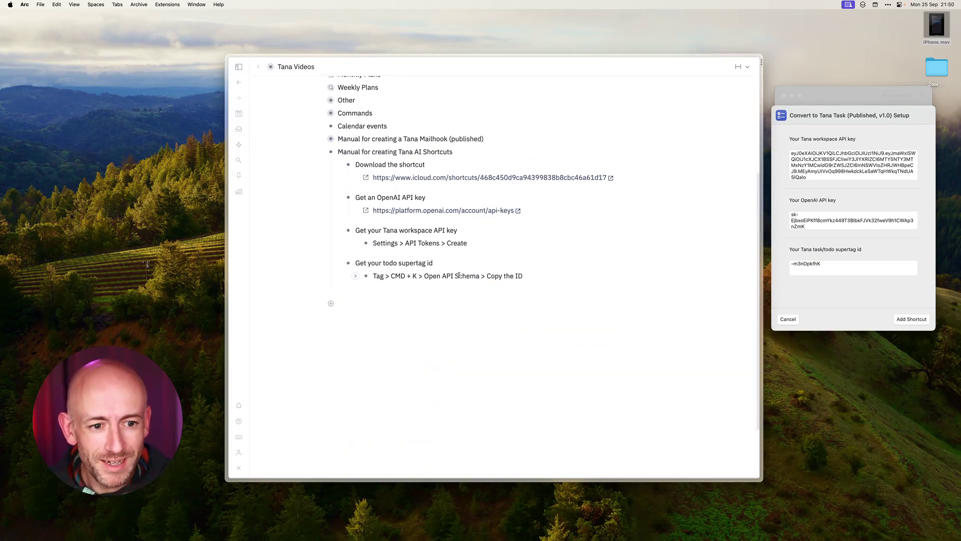
Step: Add the configured shortcut, keeping both it and the existing copy
click(831, 303)
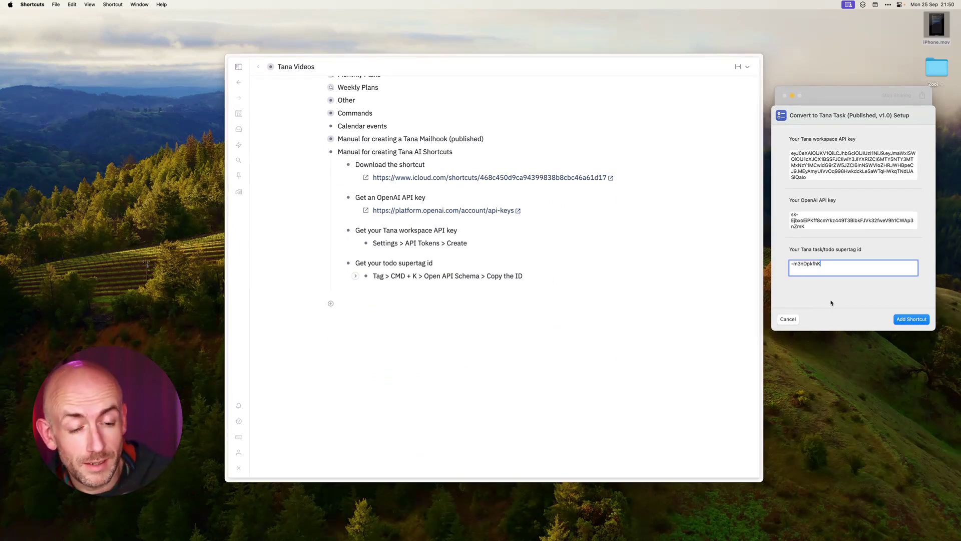
click(907, 319)
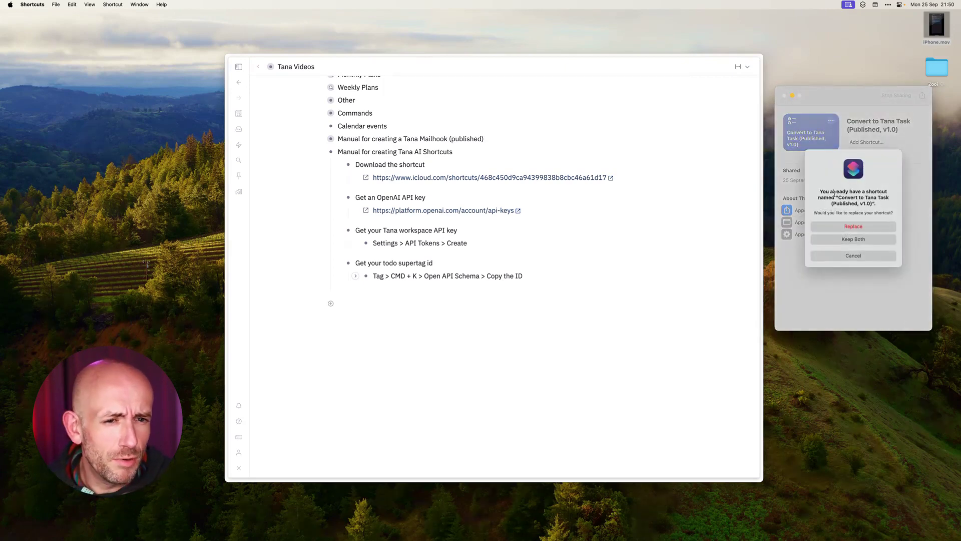
click(868, 238)
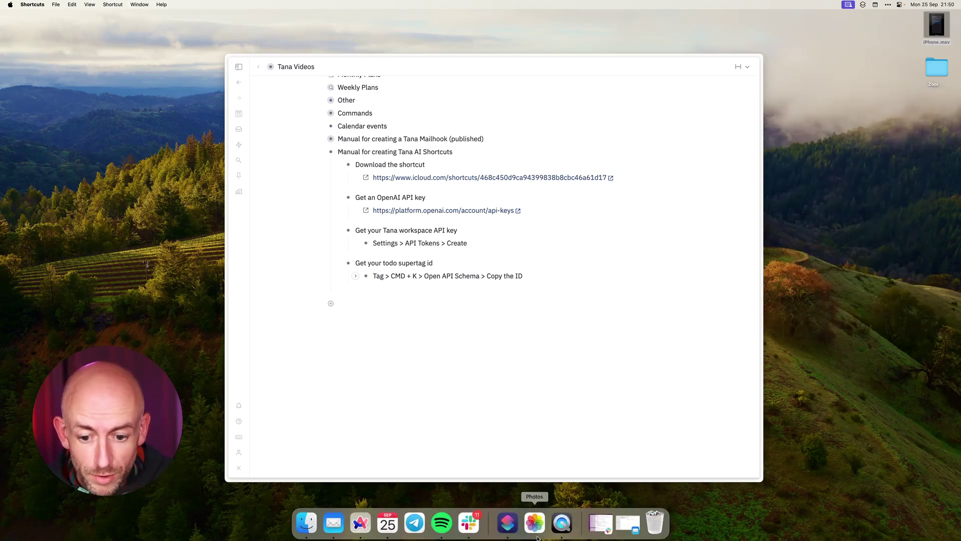
Step: Rename the new shortcut to 'Convert to Tana Task (Video)'
click(506, 531)
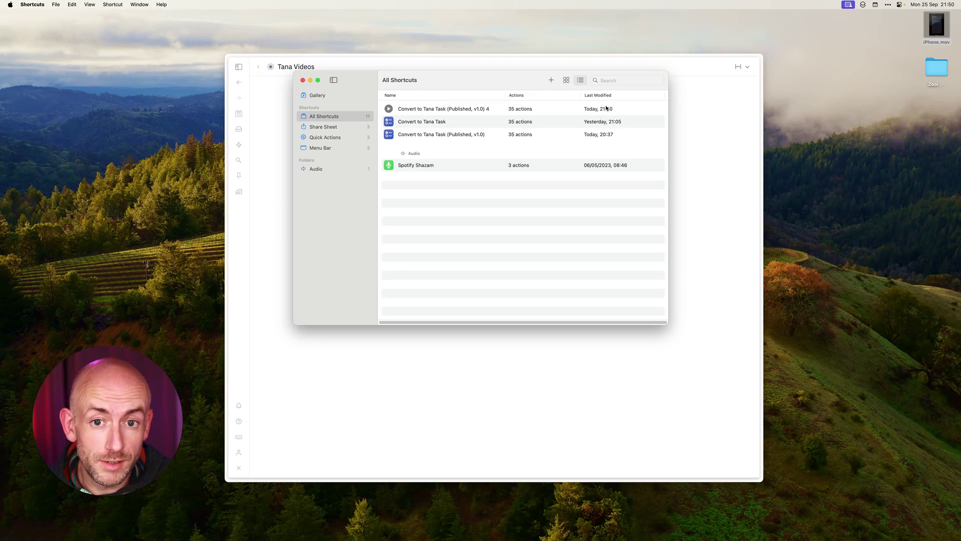
right_click(462, 107)
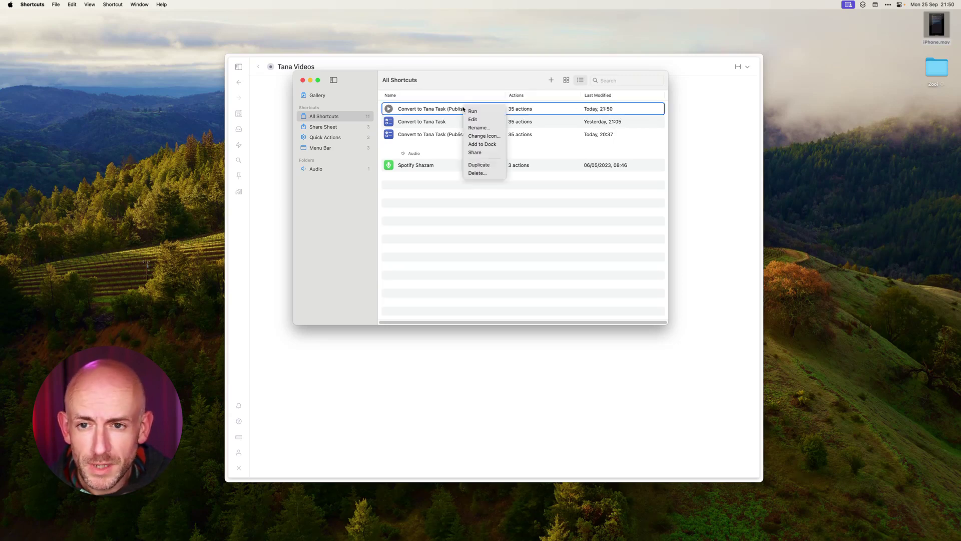
click(478, 134)
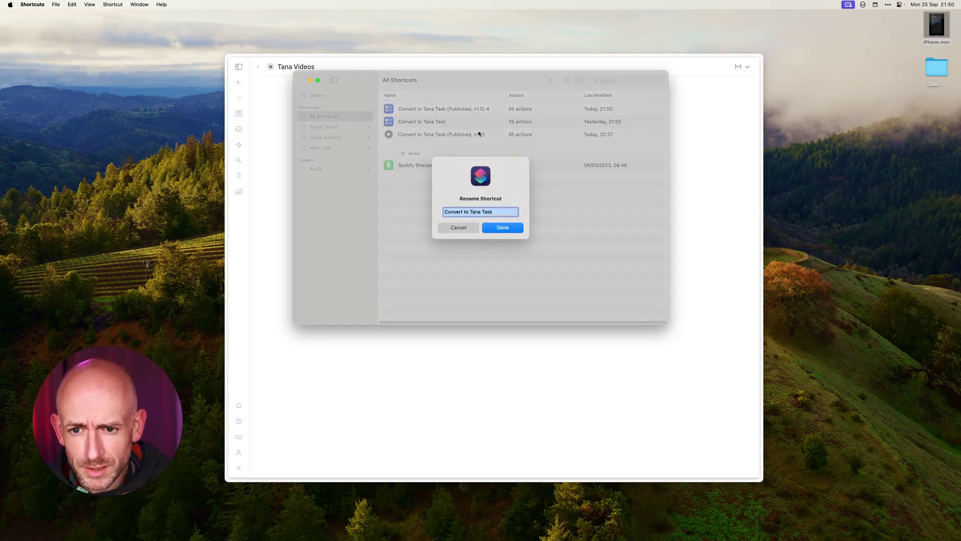
key(Right)
key(BackSpace)
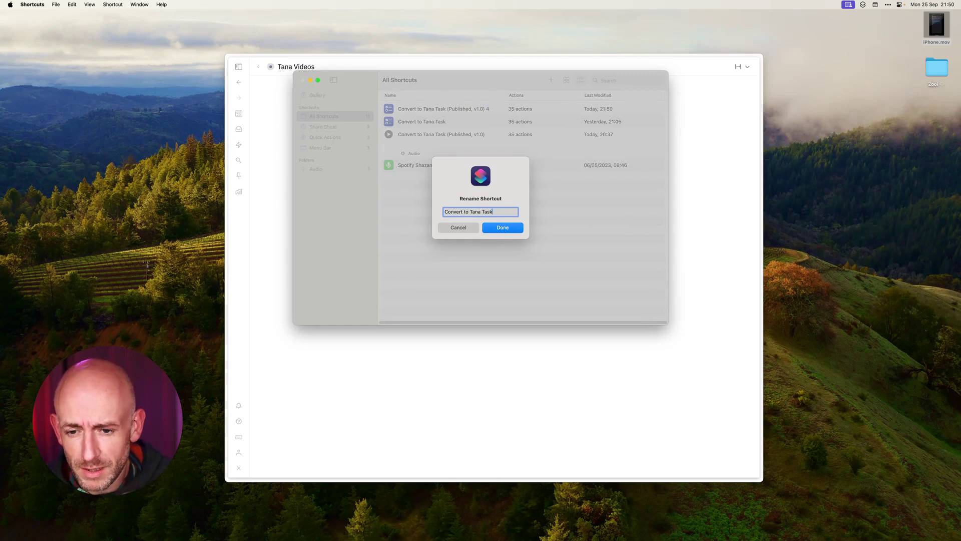
text((Video)
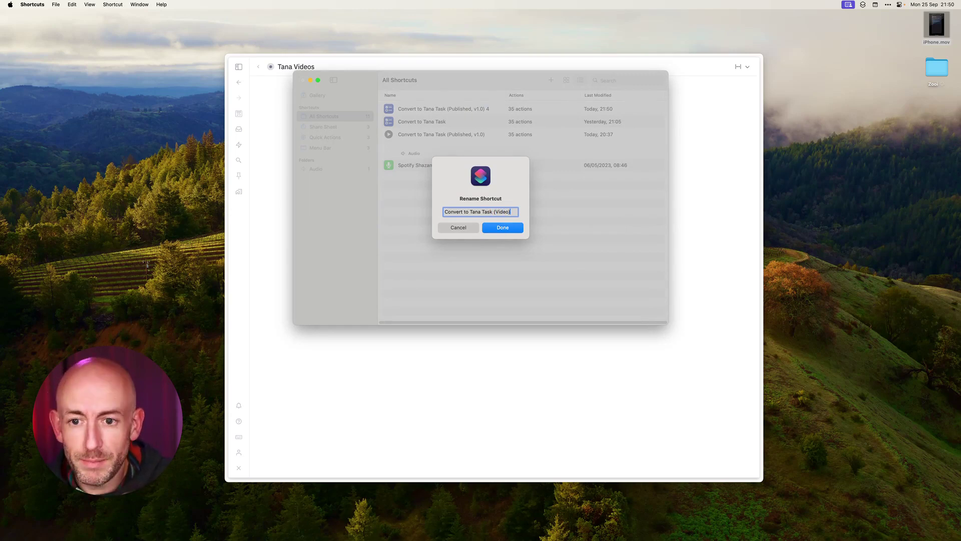
key(Return)
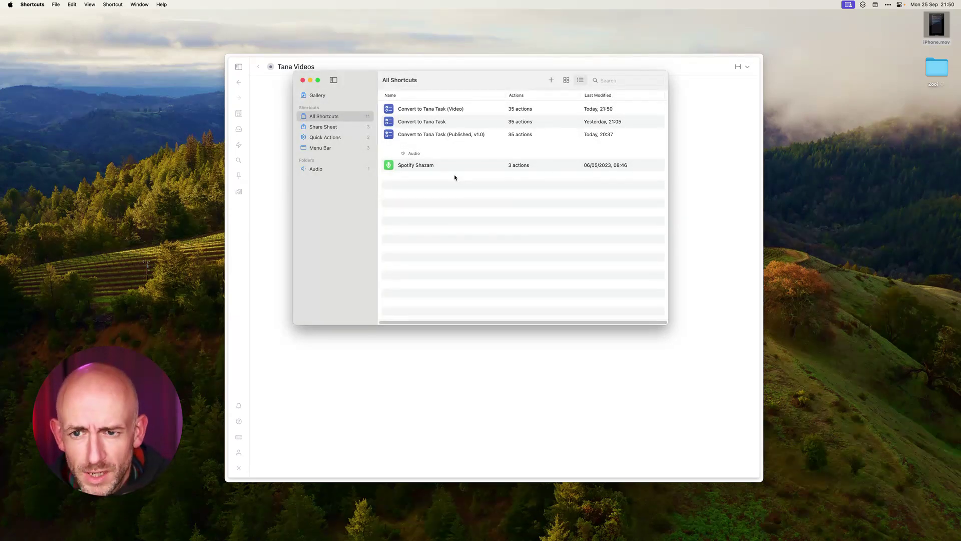
Step: Add Convert to Tana Task (Video) to the Dock and close Shortcuts
right_click(449, 111)
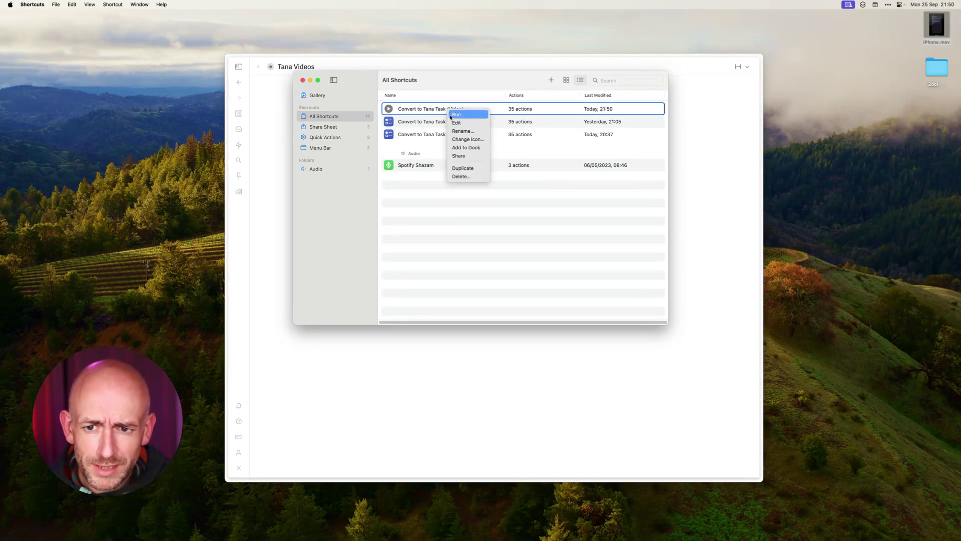
click(472, 148)
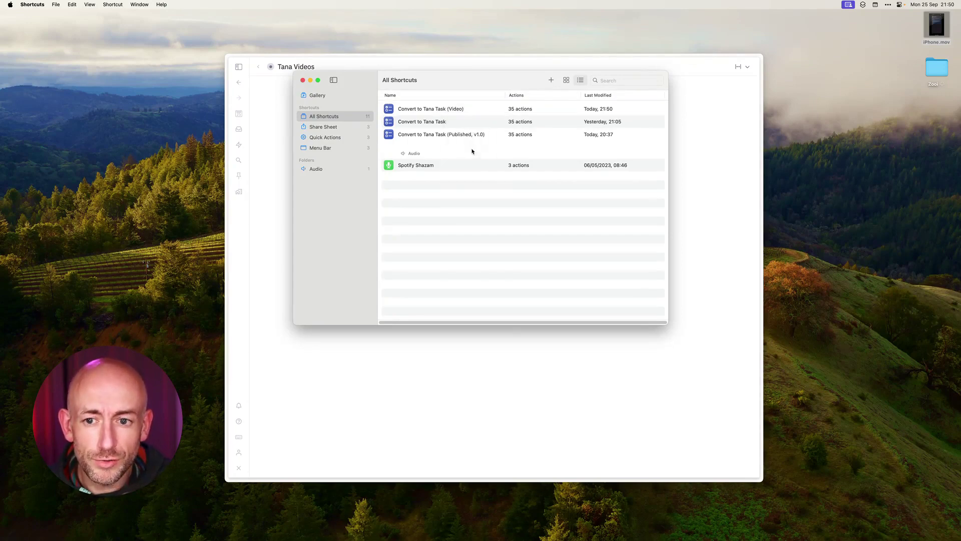
mouse_move(456, 534)
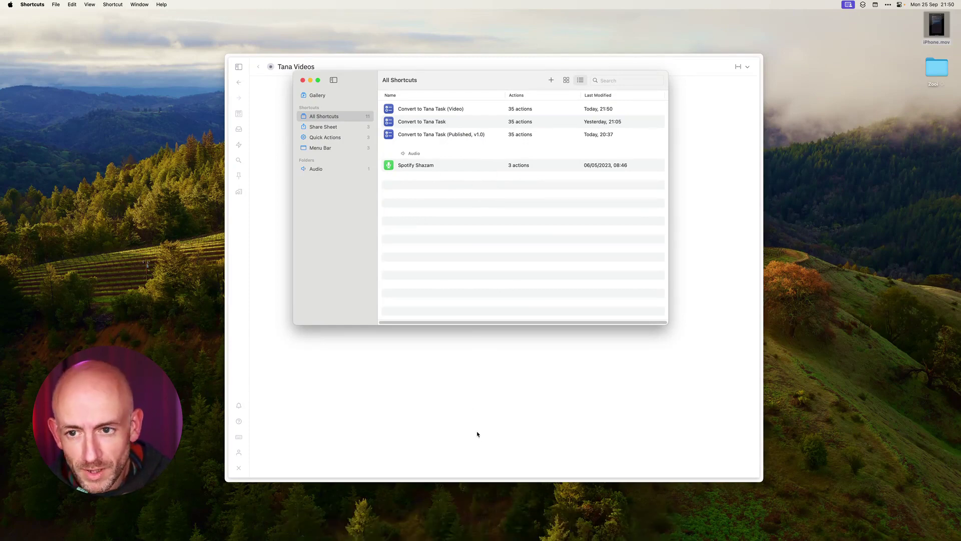
click(303, 80)
Step: Restore the Mail inbox and select the water-heater email's body text
mouse_move(496, 538)
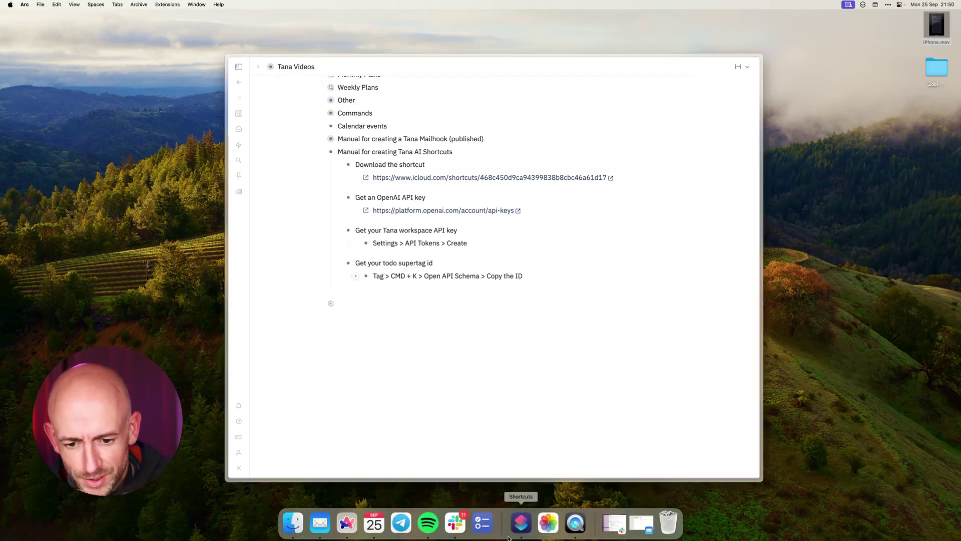
click(642, 524)
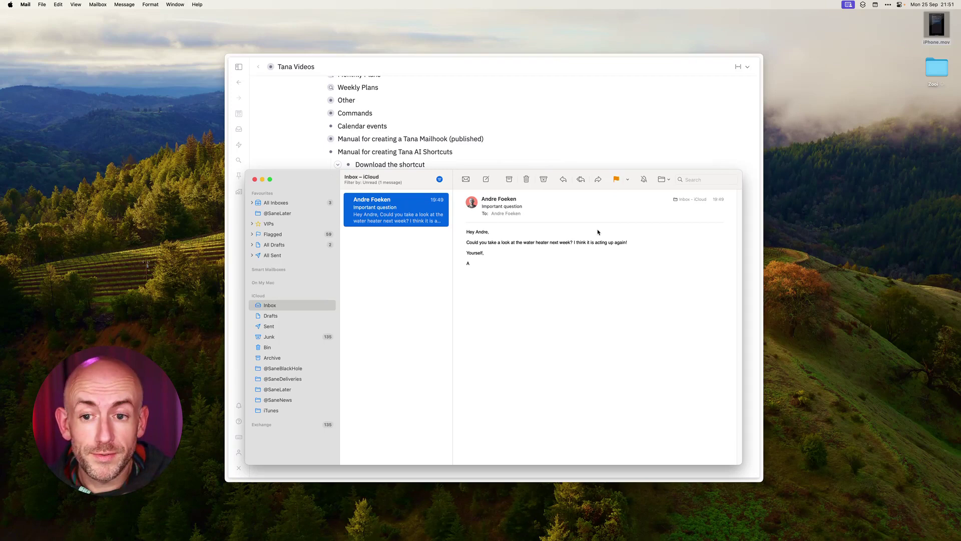
click(503, 284)
drag(532, 296, 486, 262)
click(457, 221)
Step: Run Convert to Tana Task (Video) on it via Services, always allowing text sending and notifications
right_click(485, 248)
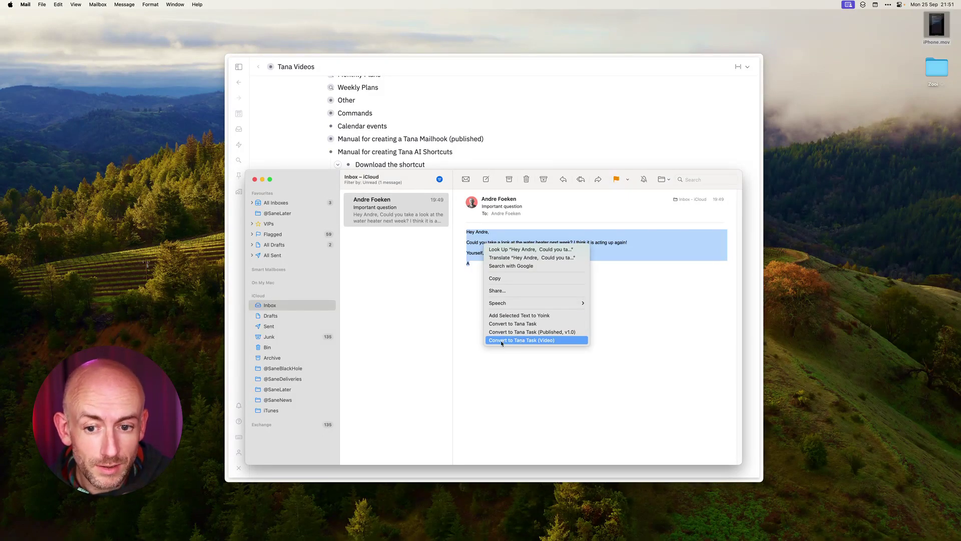
click(544, 341)
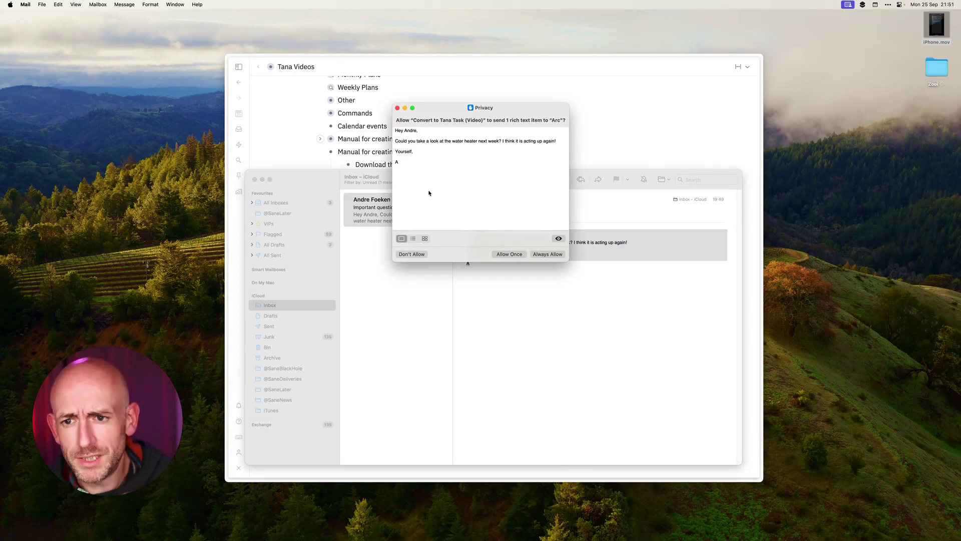
click(548, 255)
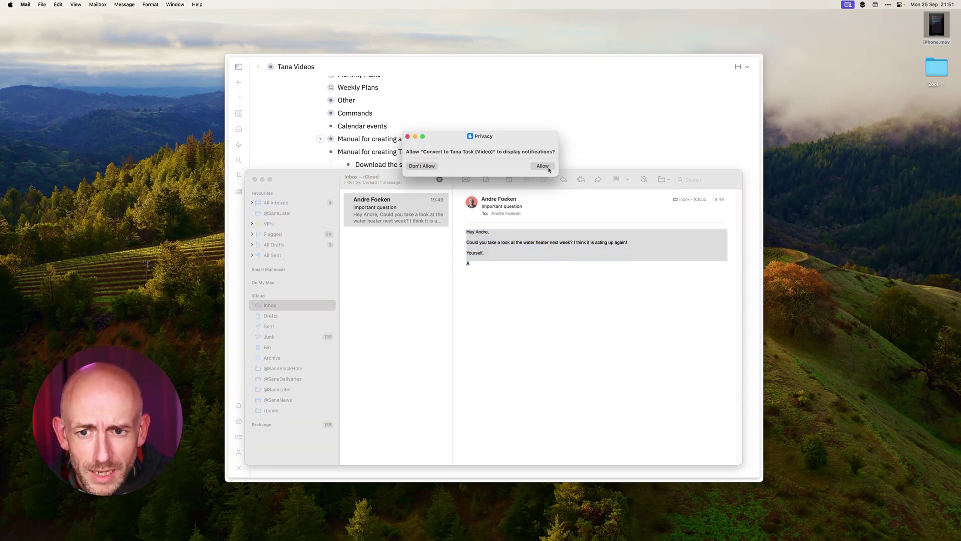
click(543, 166)
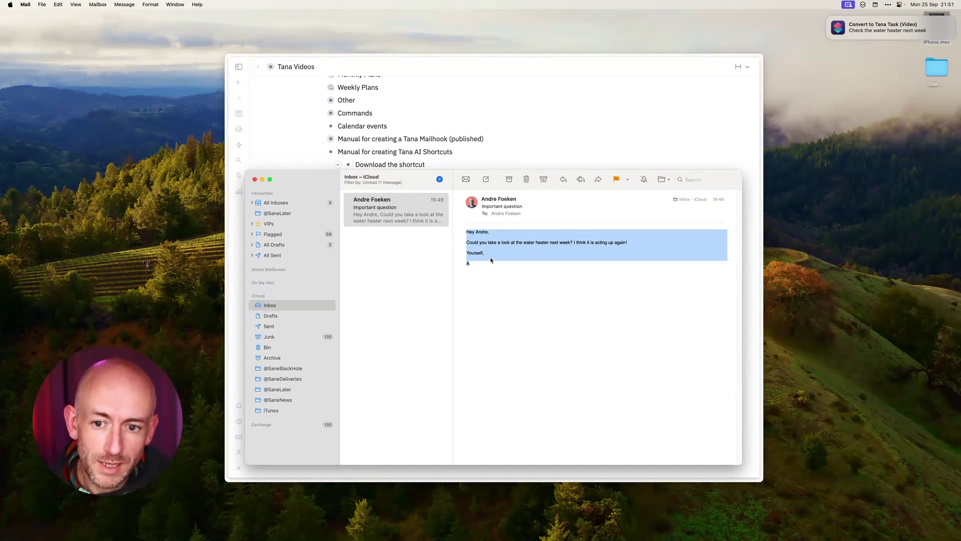
click(503, 280)
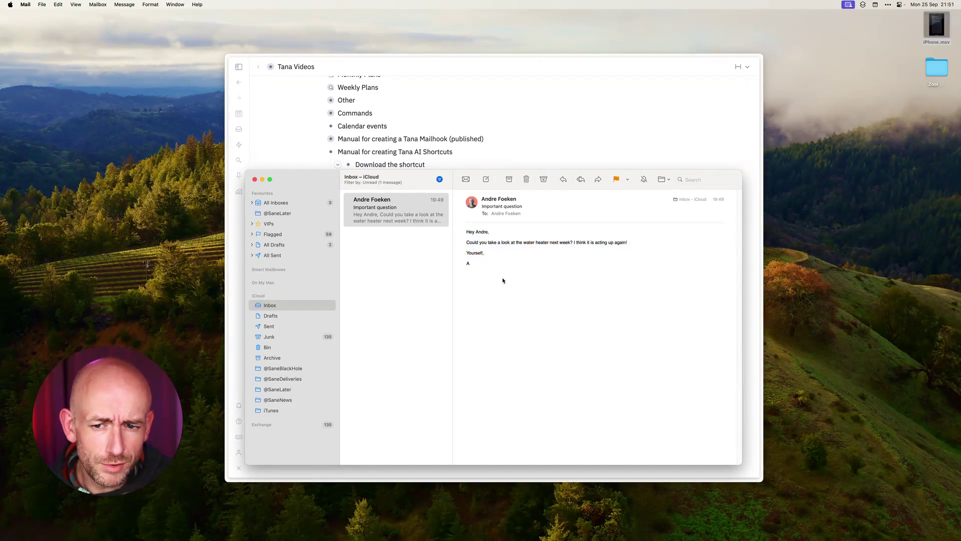
click(504, 140)
Step: Zoom into the Tana Videos Inbox node to see the 'Check the water heater next week' todo
scroll(469, 164, up, 3)
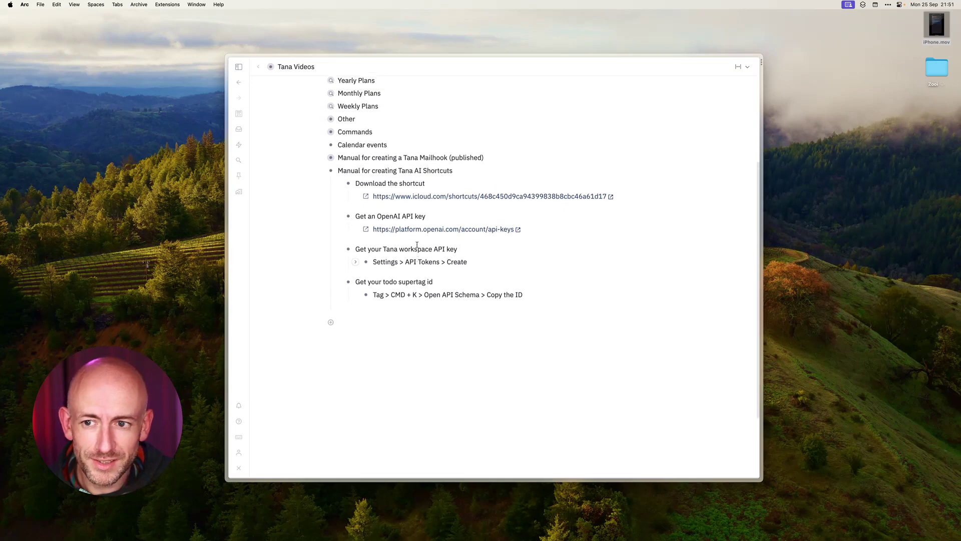
scroll(418, 245, up, 5)
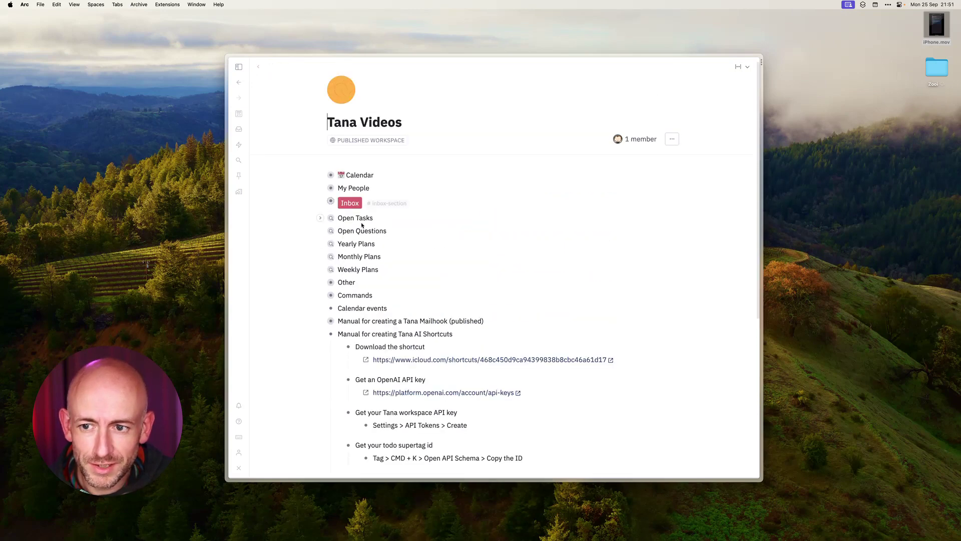
click(330, 202)
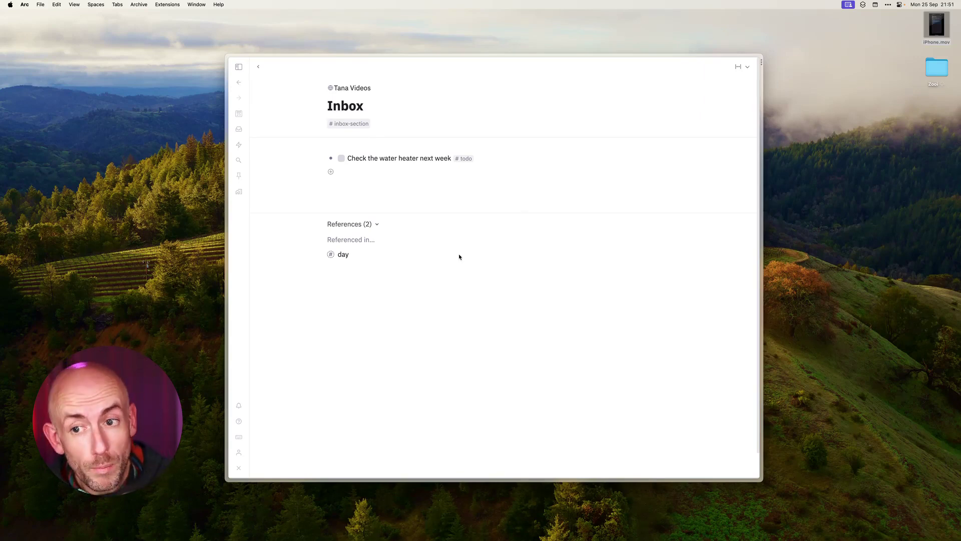
mouse_move(622, 527)
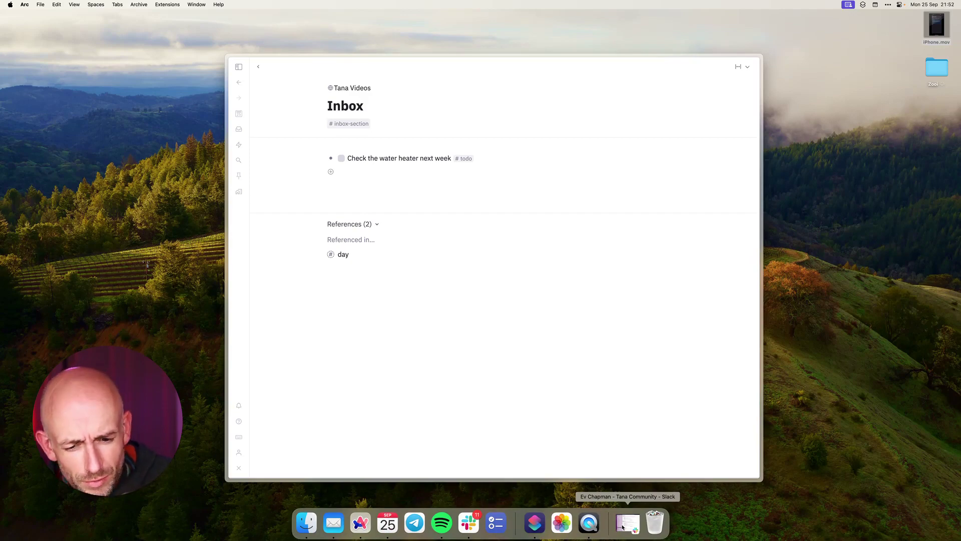
Step: Restore the Slack conversation and briefly select the long call-preparation message text
click(623, 526)
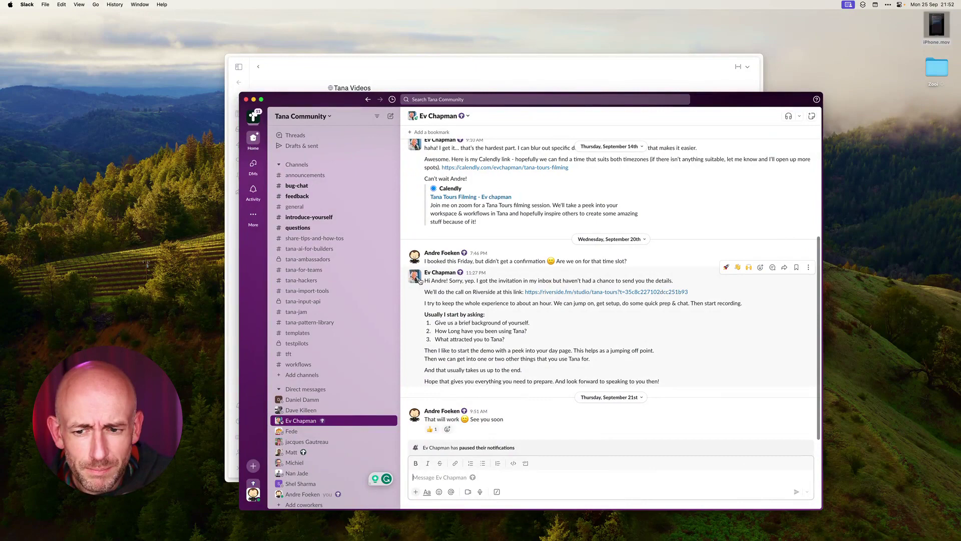
drag(425, 281, 633, 382)
right_click(626, 381)
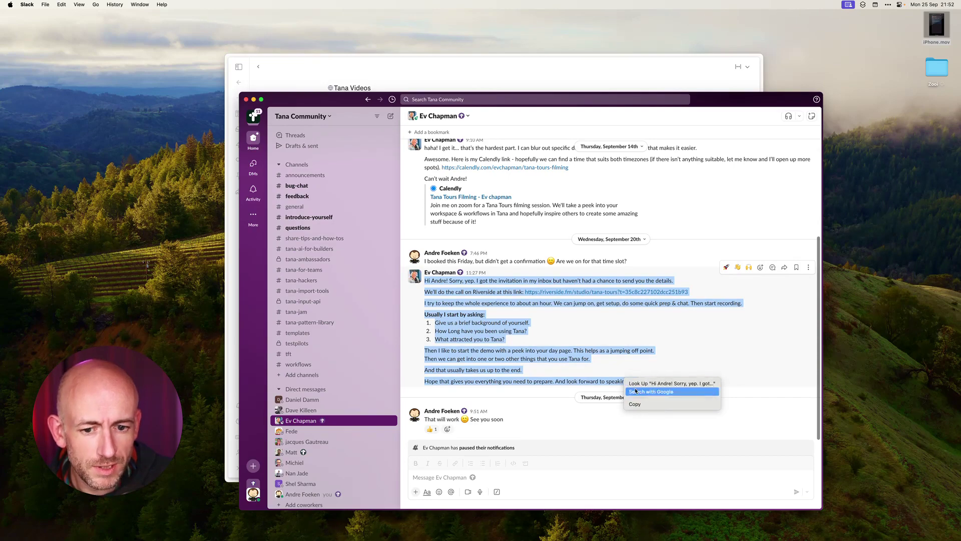
click(687, 348)
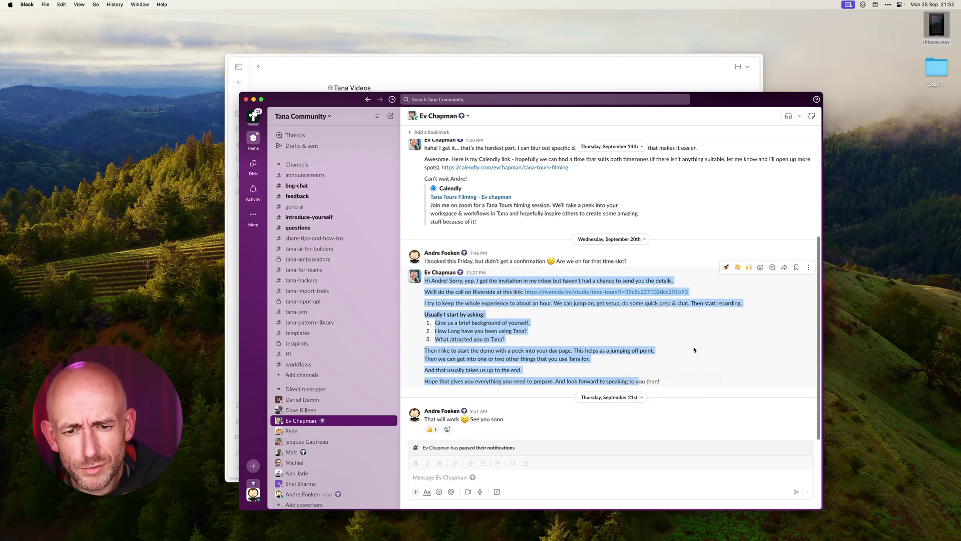
click(689, 348)
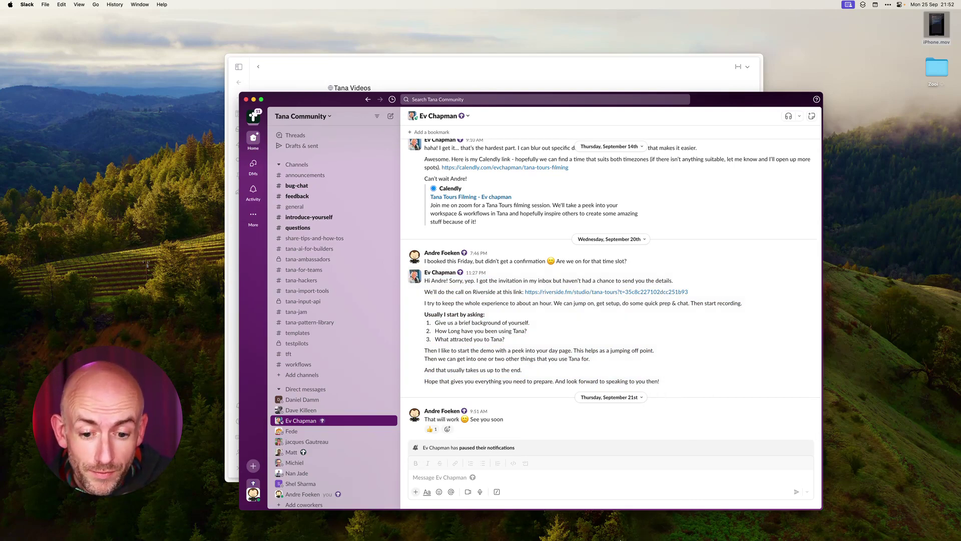
Step: Screenshot the call-preparation message with the shortcut, always allowing the image to go to Arc
mouse_move(513, 530)
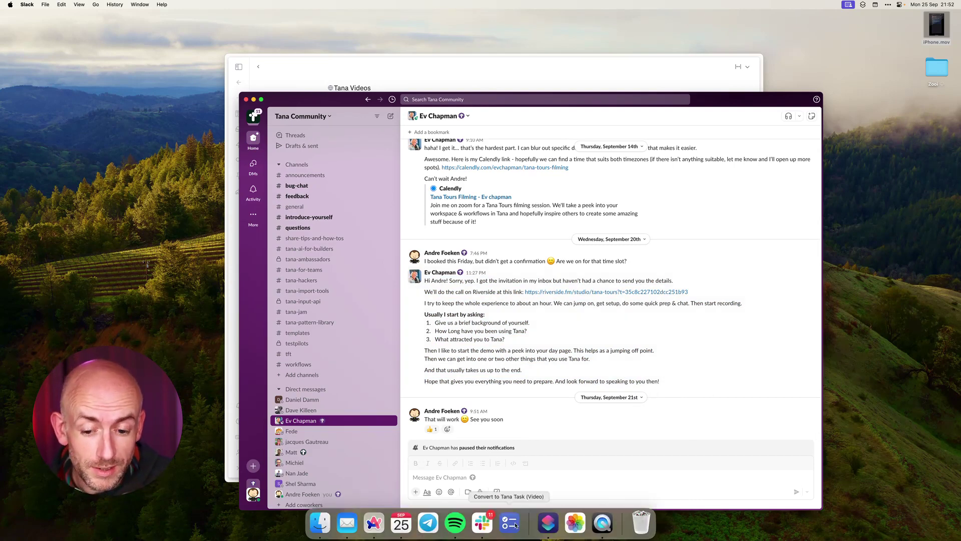
key(super+shift+4)
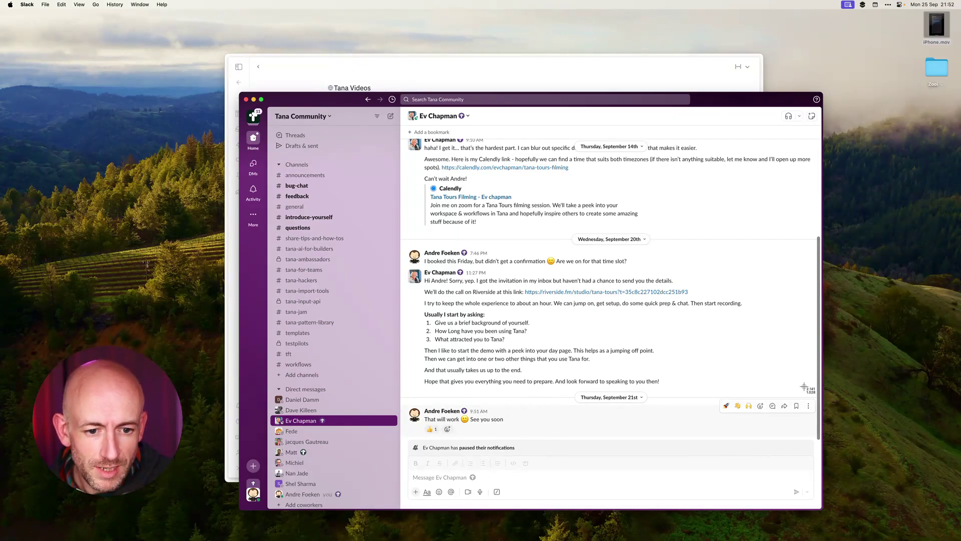
drag(806, 389, 403, 266)
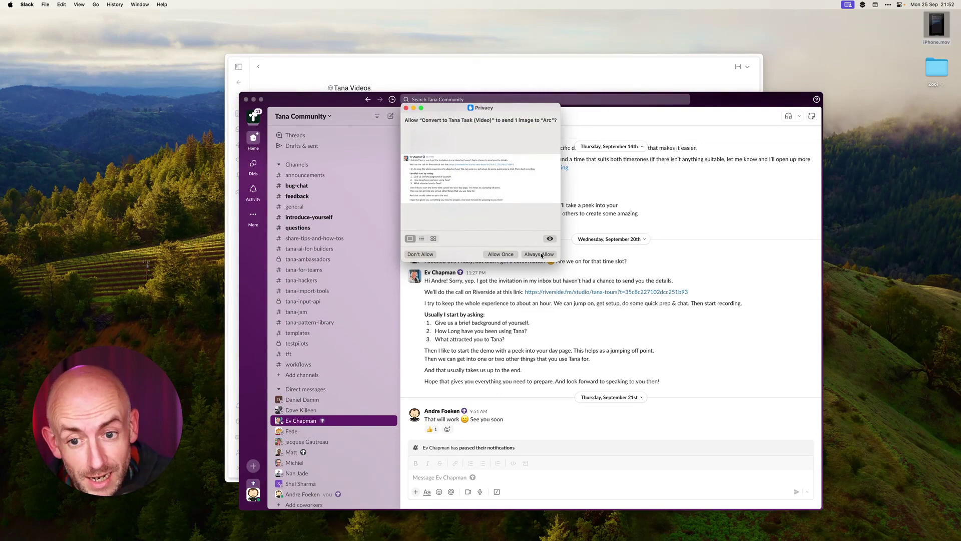
click(543, 257)
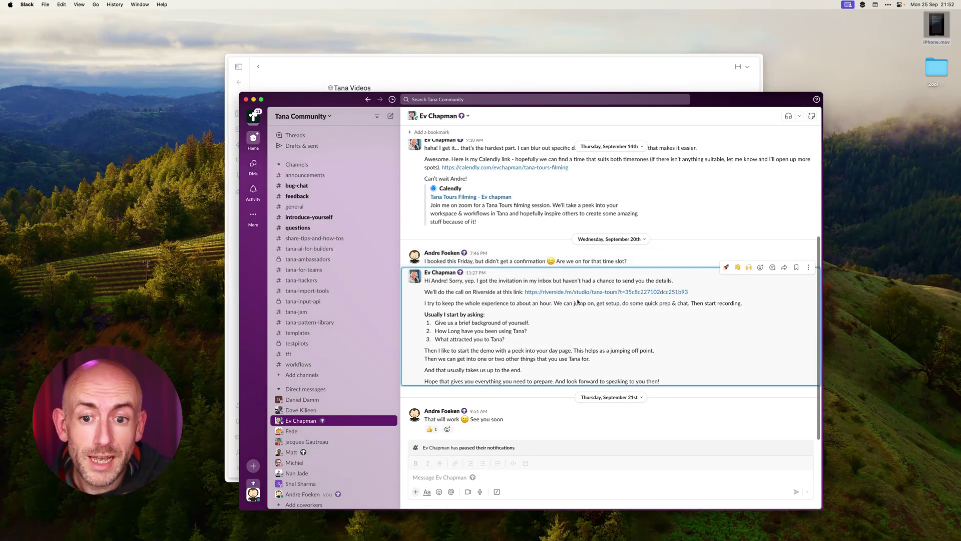
click(535, 67)
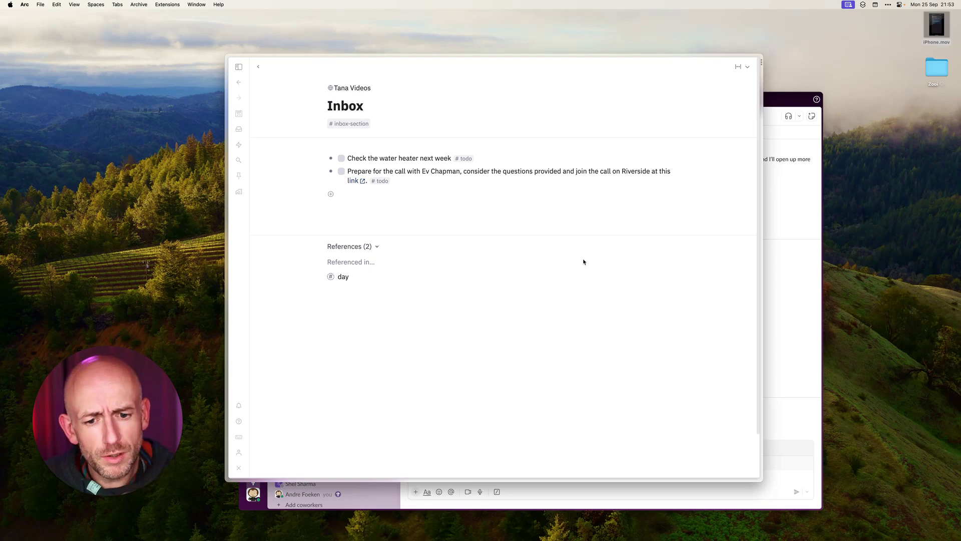
Step: Minimize the Tana browser and Slack windows and close the Mail window
mouse_move(227, 77)
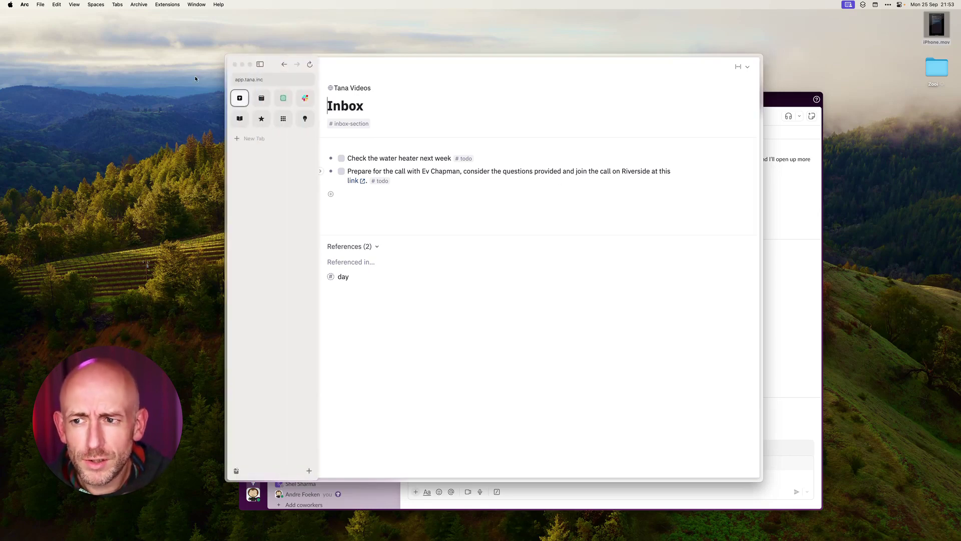
click(242, 64)
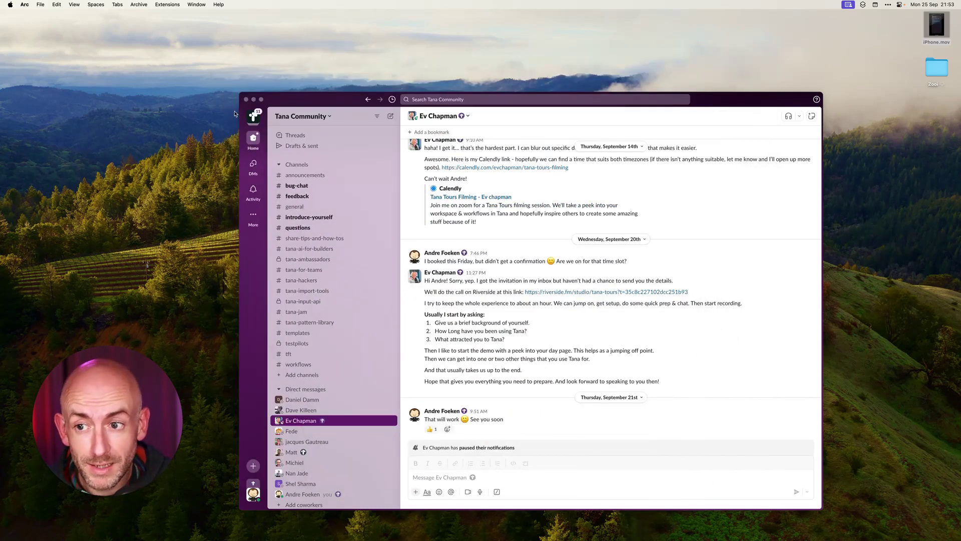
click(254, 100)
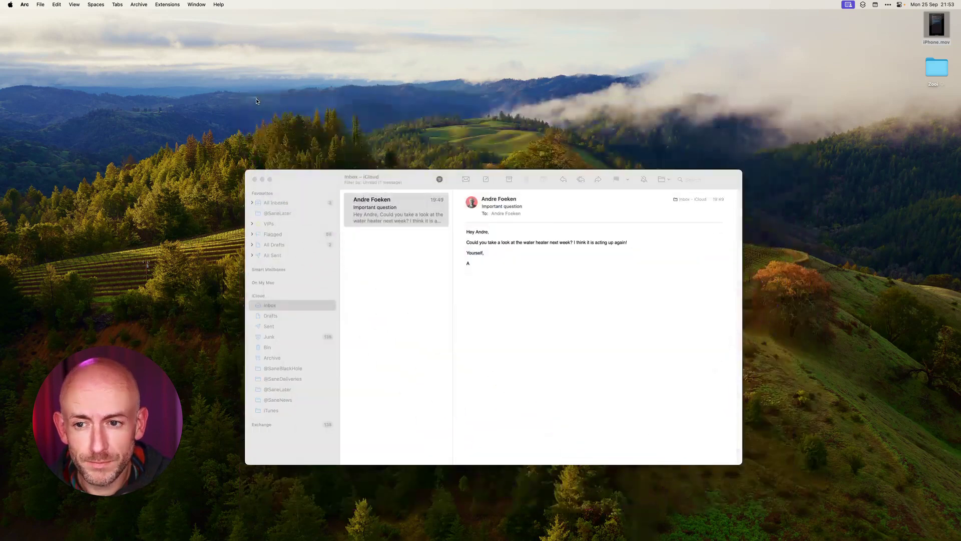
click(254, 182)
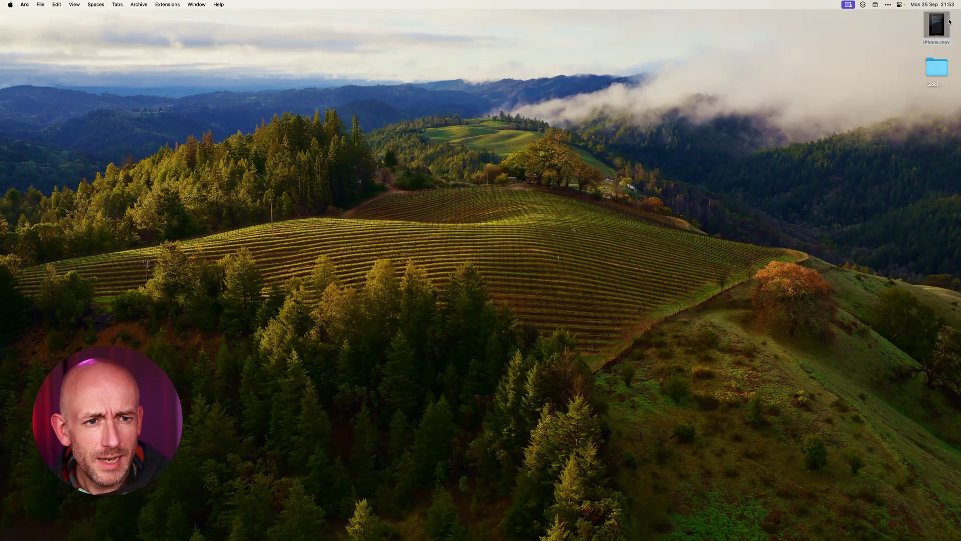
Step: Open iPhone.mov from the desktop, centre the QuickTime window, and start playback
double_click(937, 28)
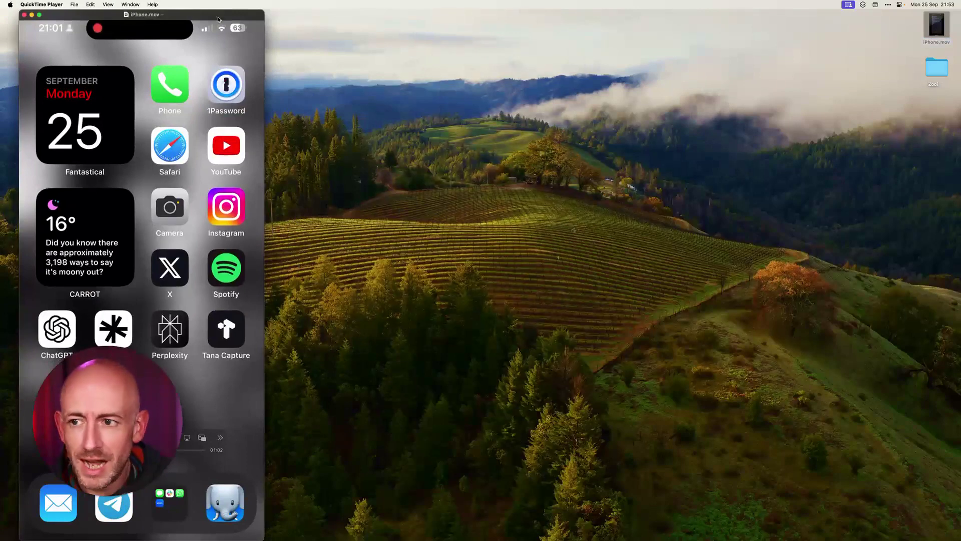
drag(185, 18, 514, 21)
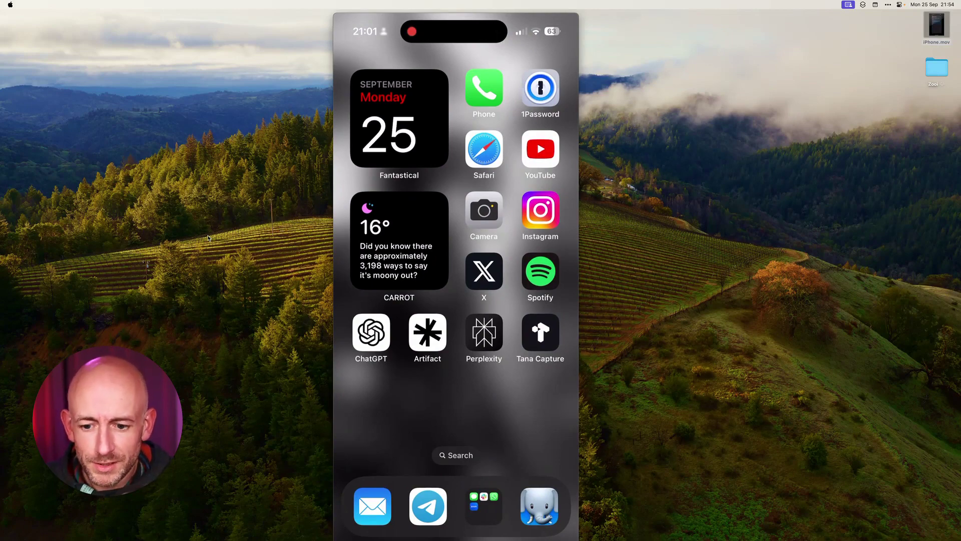
mouse_move(456, 442)
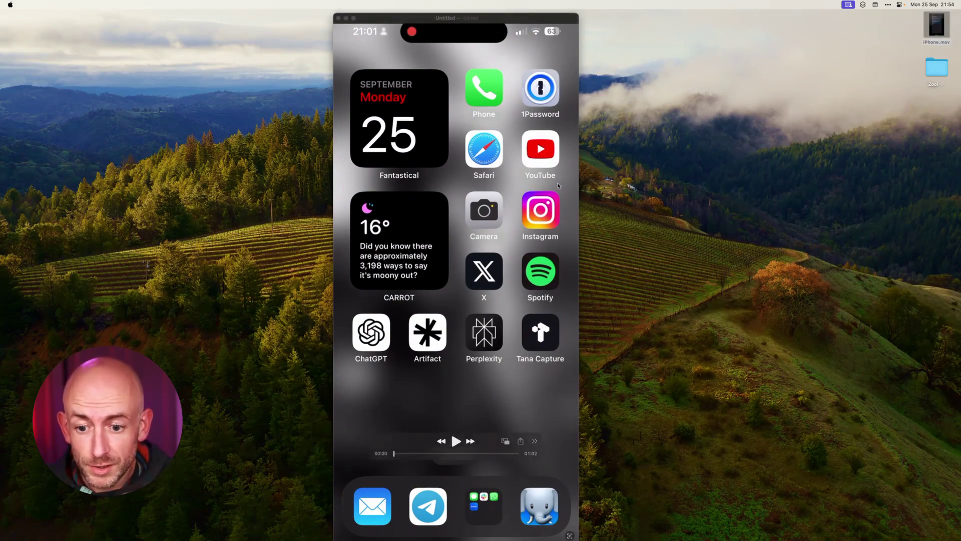
click(457, 441)
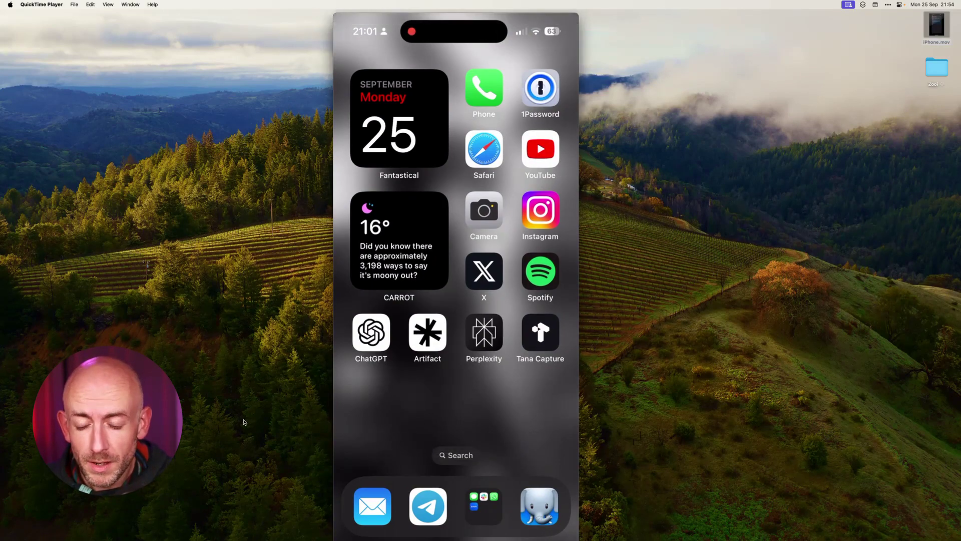